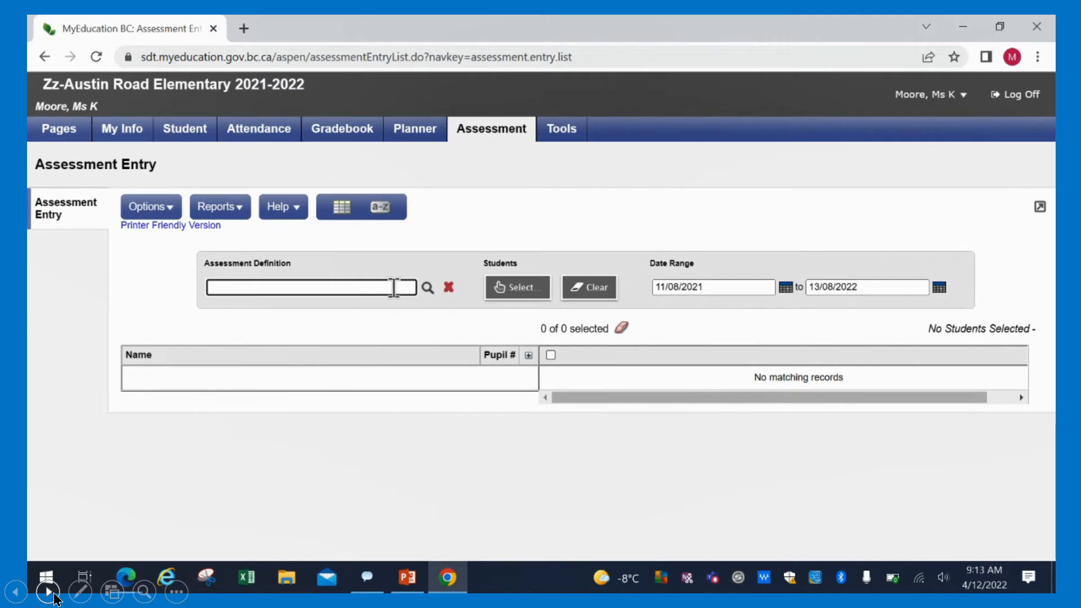
Step: Set the assessment definition to 57 - Benchmark Assessment Systems (Fountas and Pinnell), browsing the available definitions first
click(429, 294)
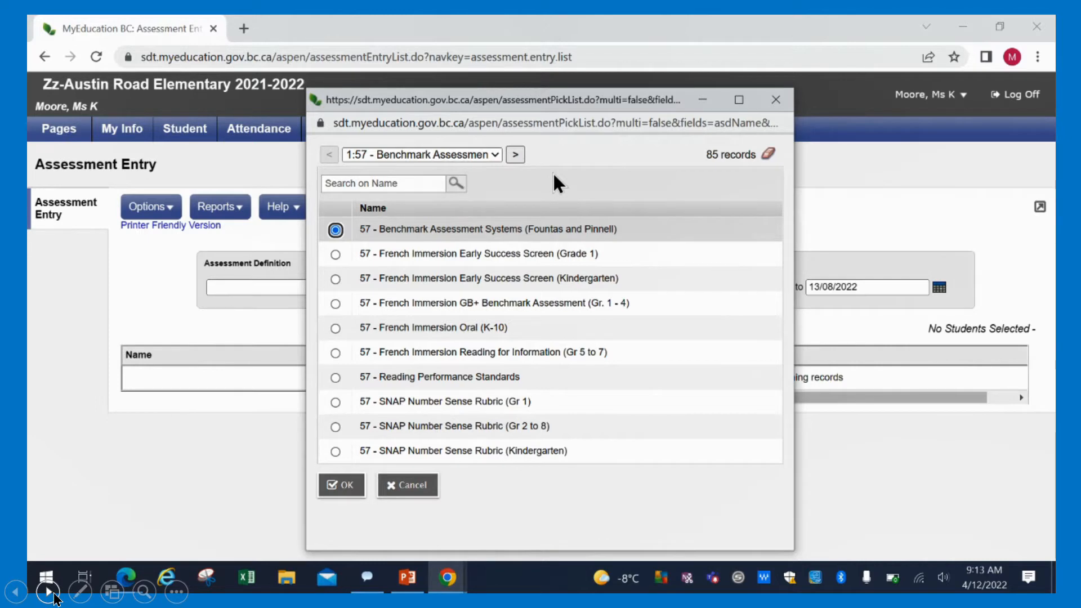
click(515, 155)
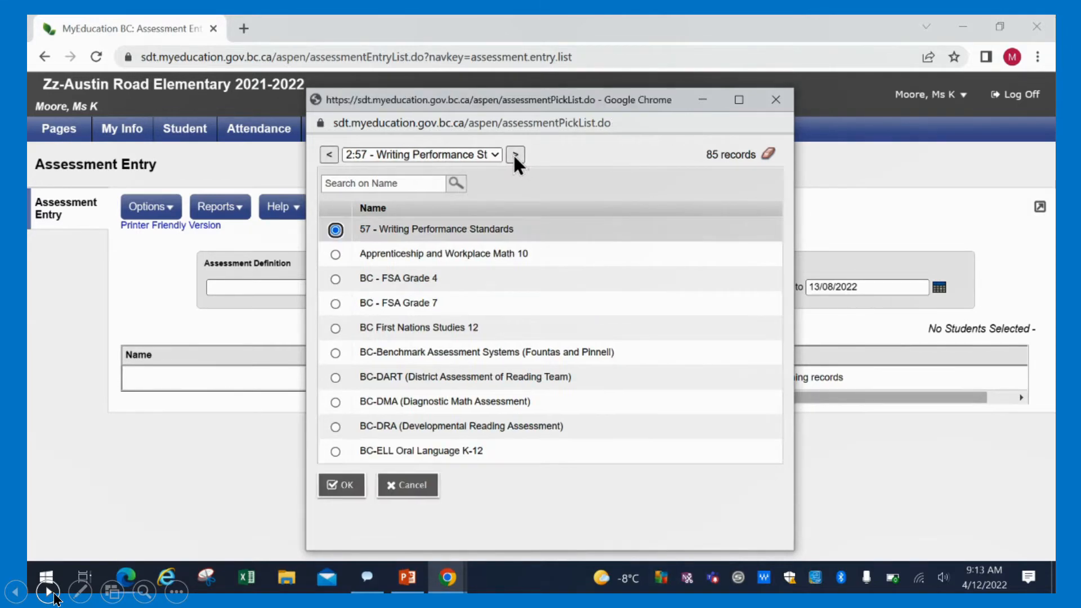
click(328, 154)
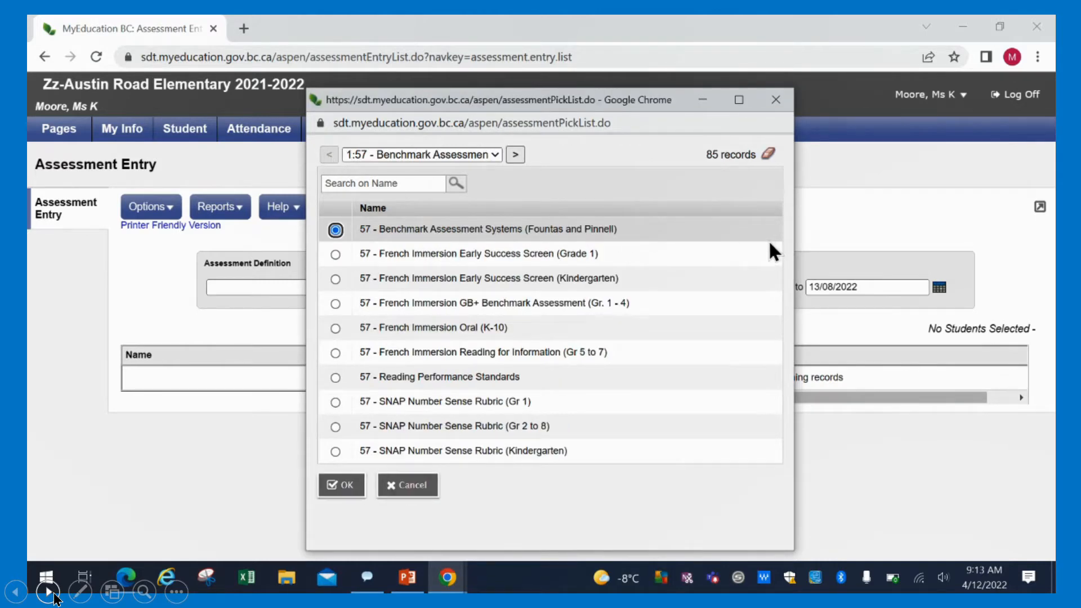
click(335, 353)
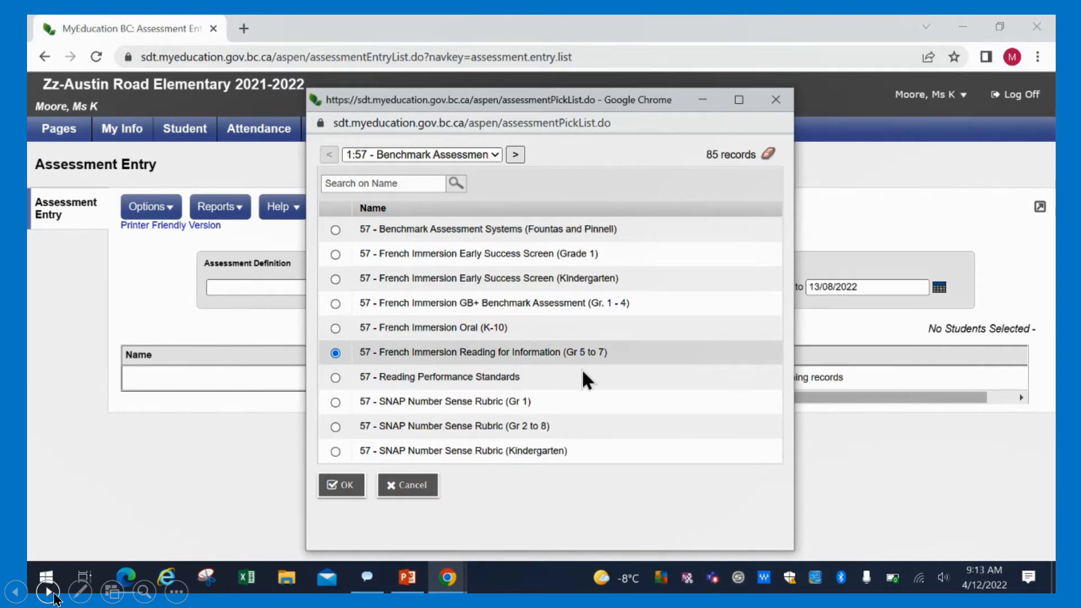
click(335, 230)
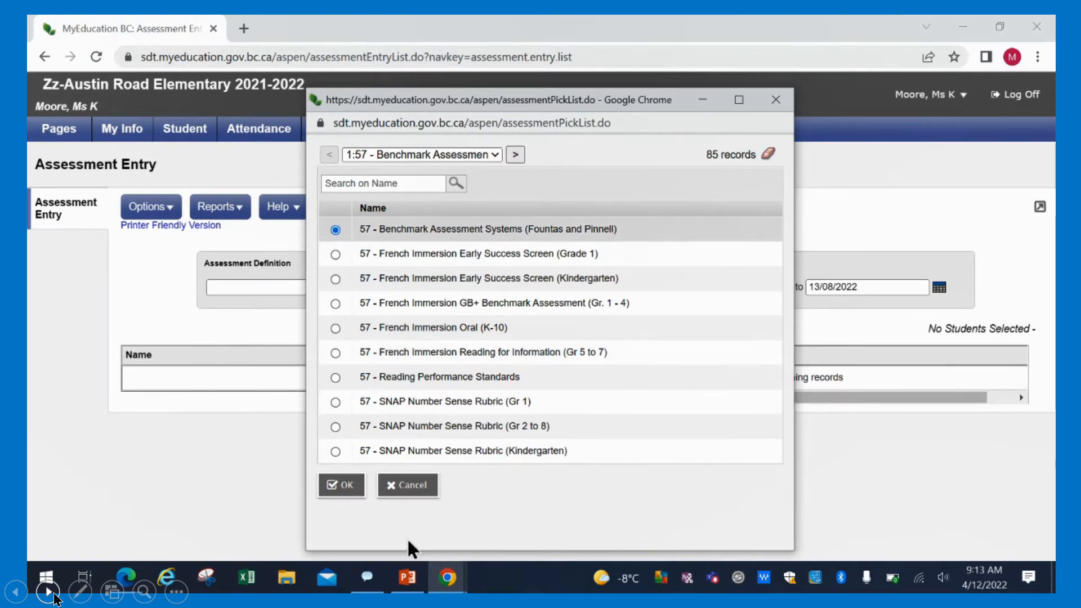
click(338, 488)
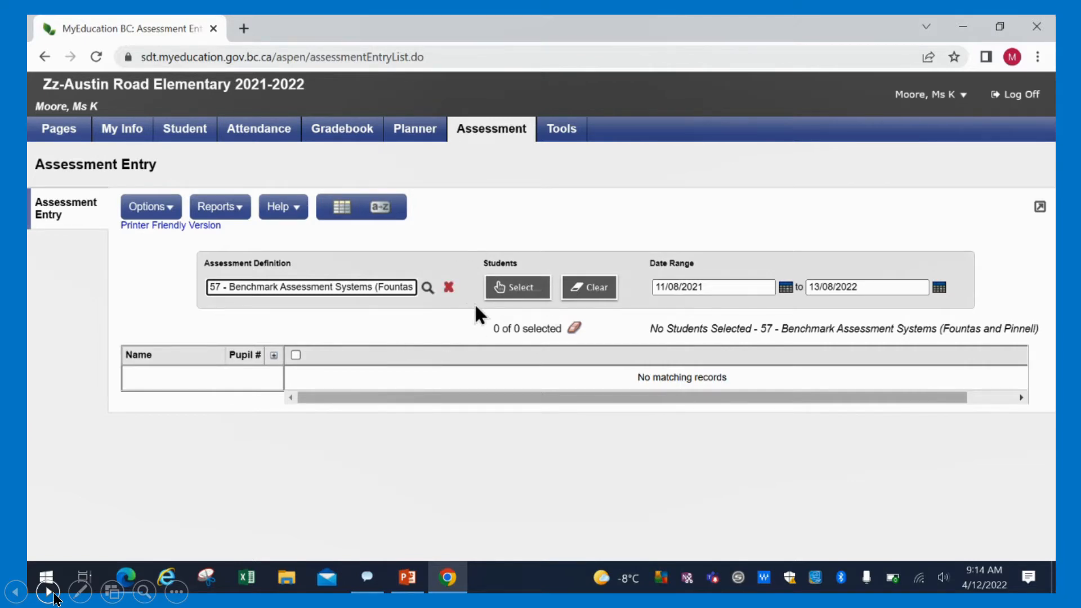
Step: Load the students in my classes into the assessment entry grid
click(511, 288)
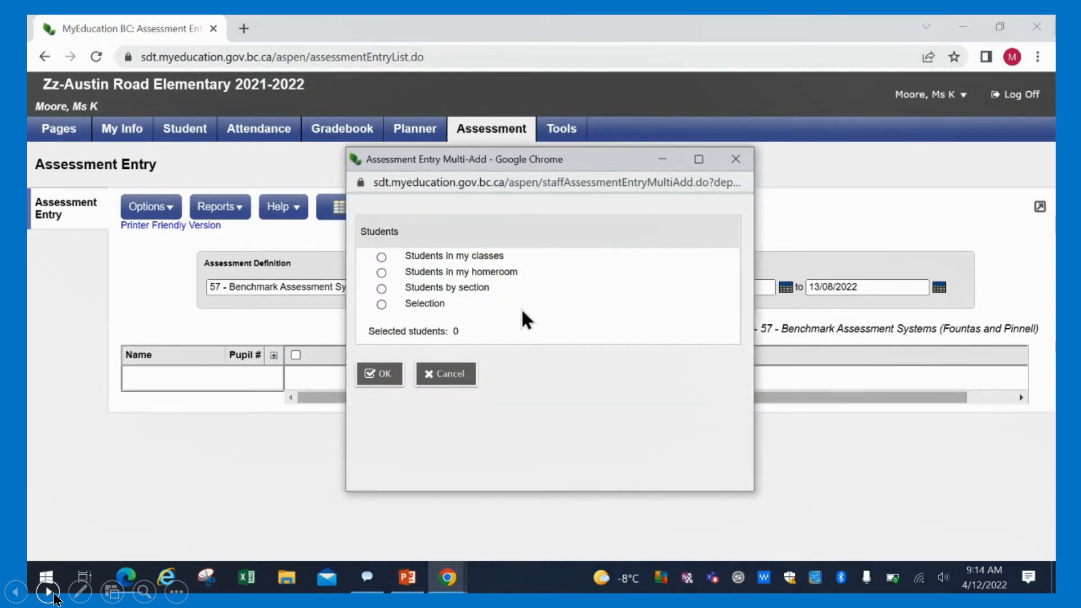
click(381, 257)
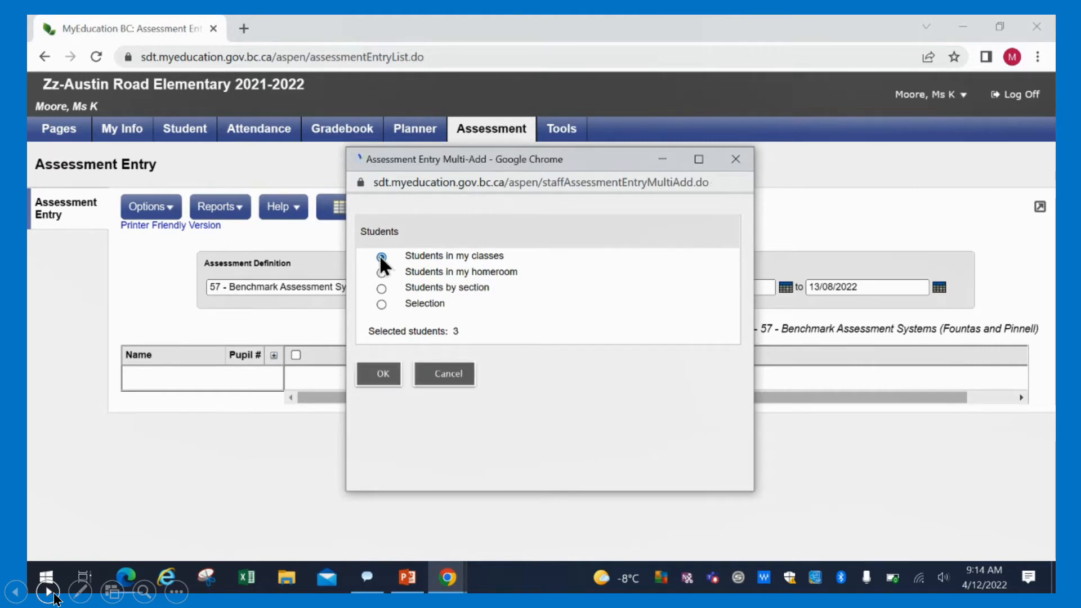
click(380, 375)
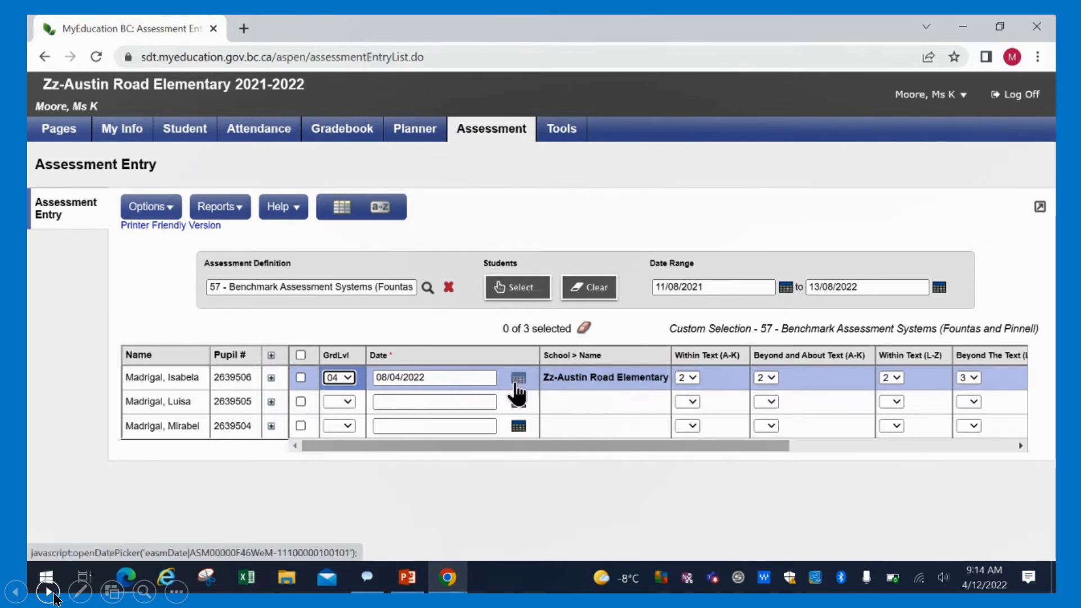
Step: Set the assessment date in the first student's row to 11/03/2022
click(515, 385)
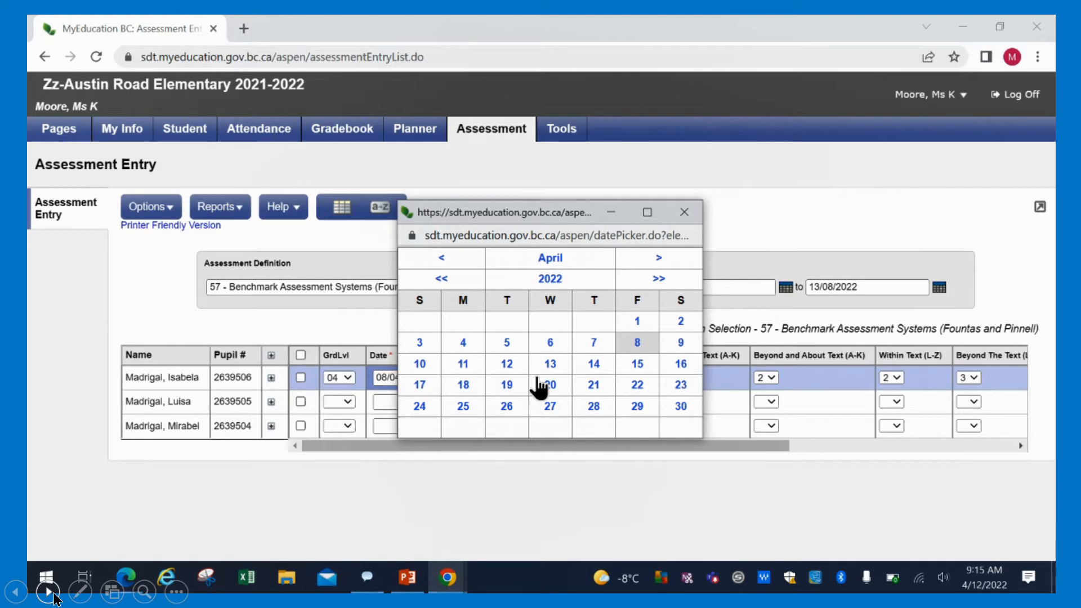
click(443, 259)
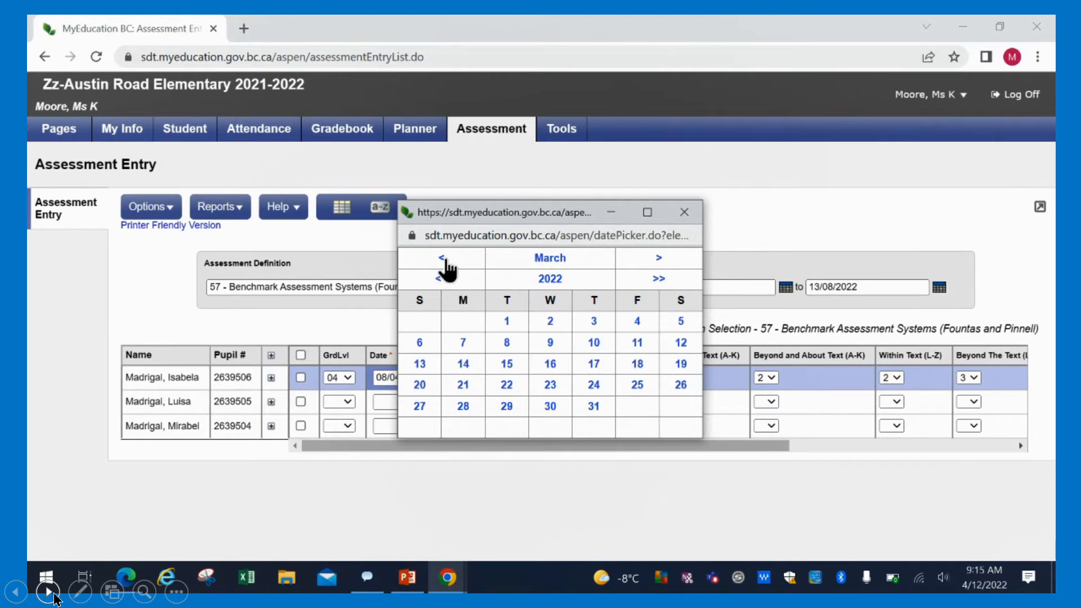
click(639, 345)
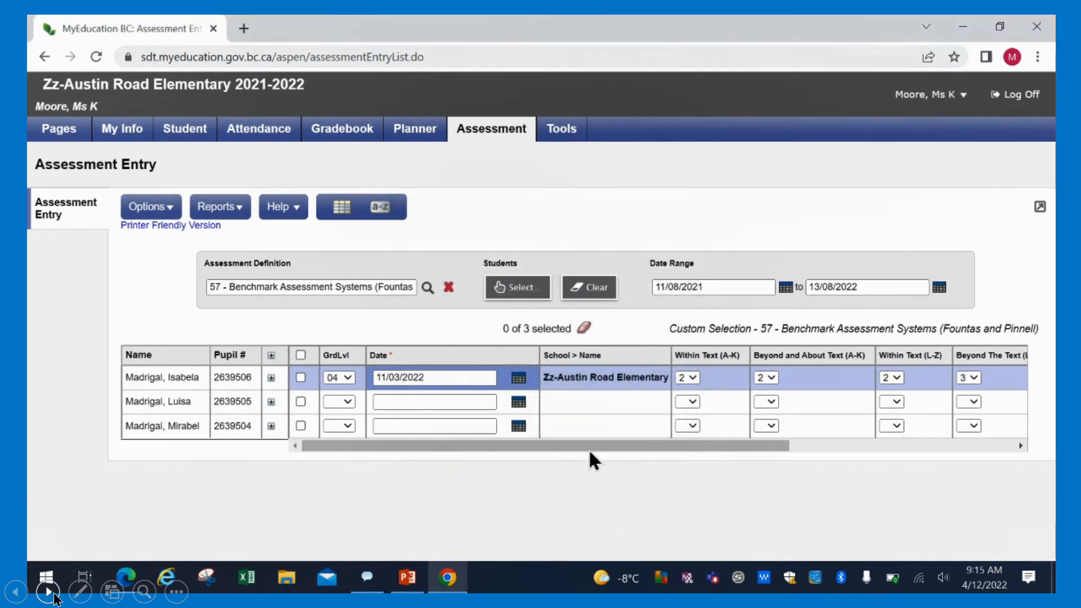
Step: Fill the first student's assessment date down to the other students in the grid
click(518, 404)
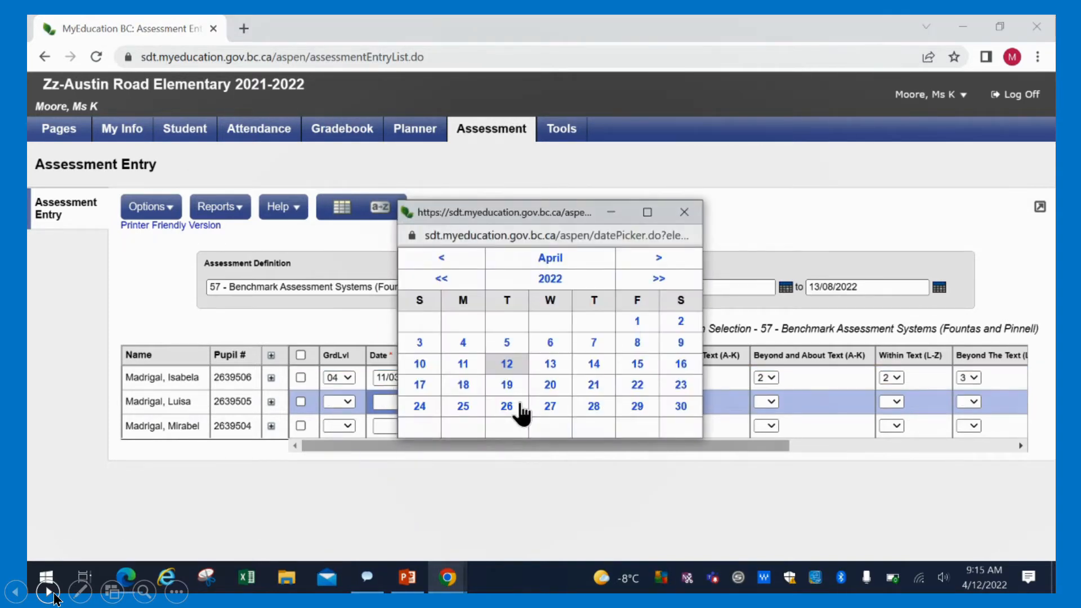
click(685, 213)
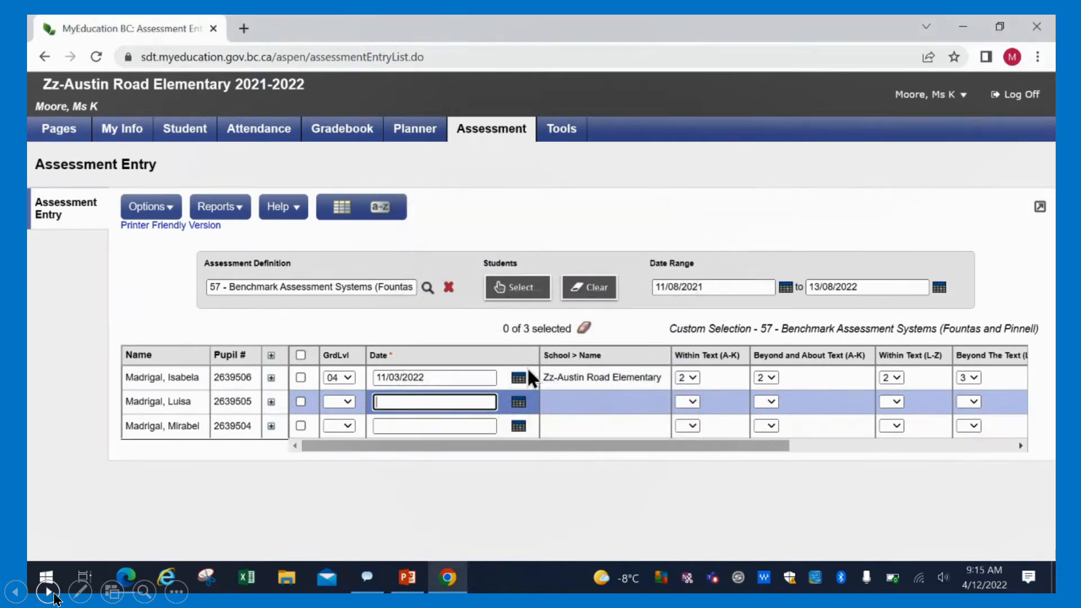
click(539, 383)
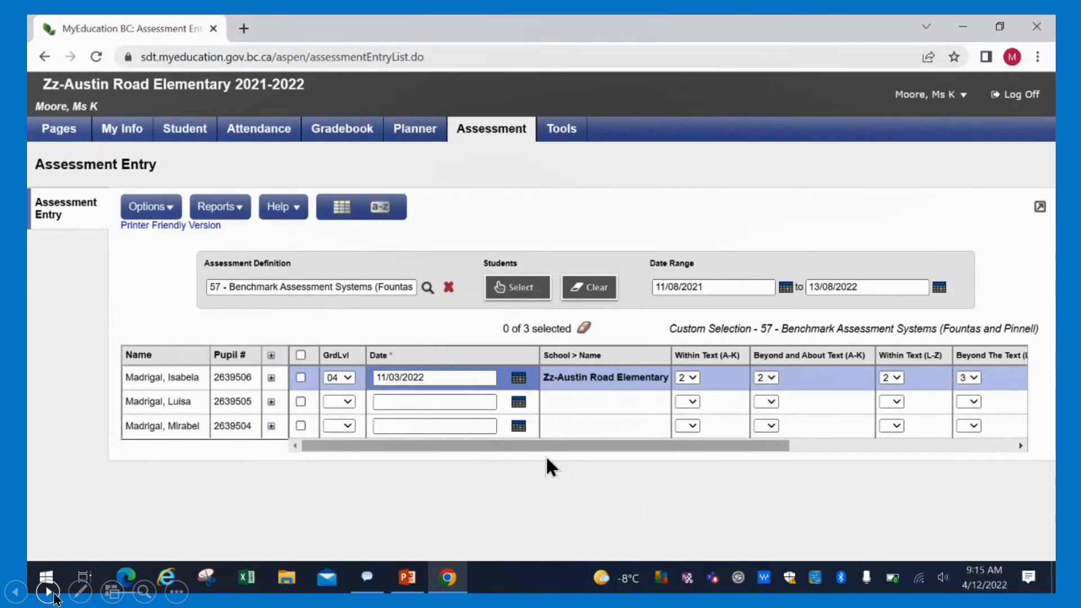
key(ctrl+d)
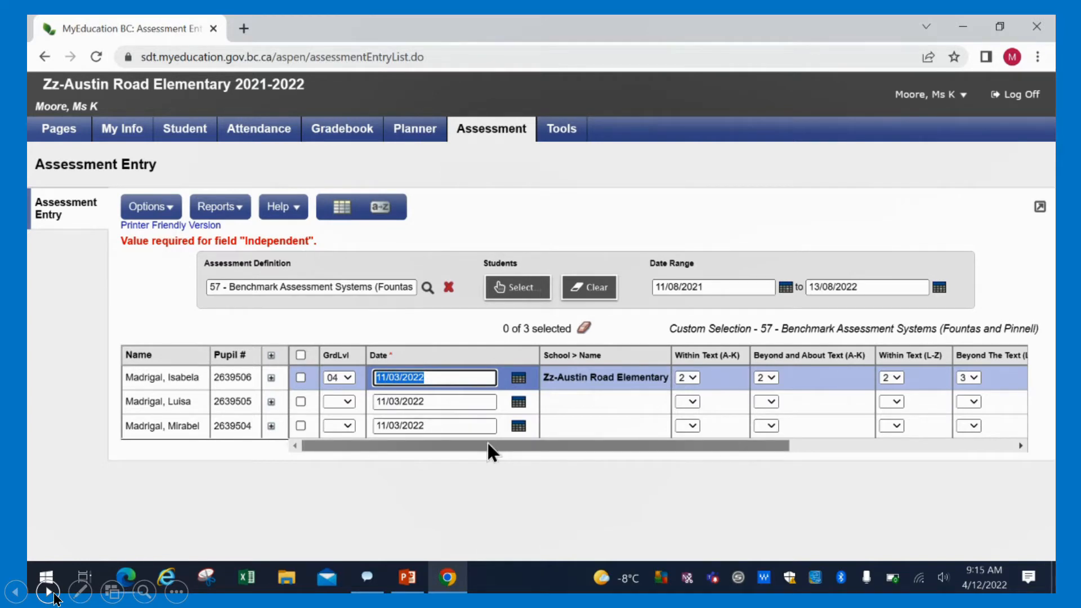
Step: Fill grade level 04 down from the first student to all rows, and change the second student's grade level to 05
click(359, 353)
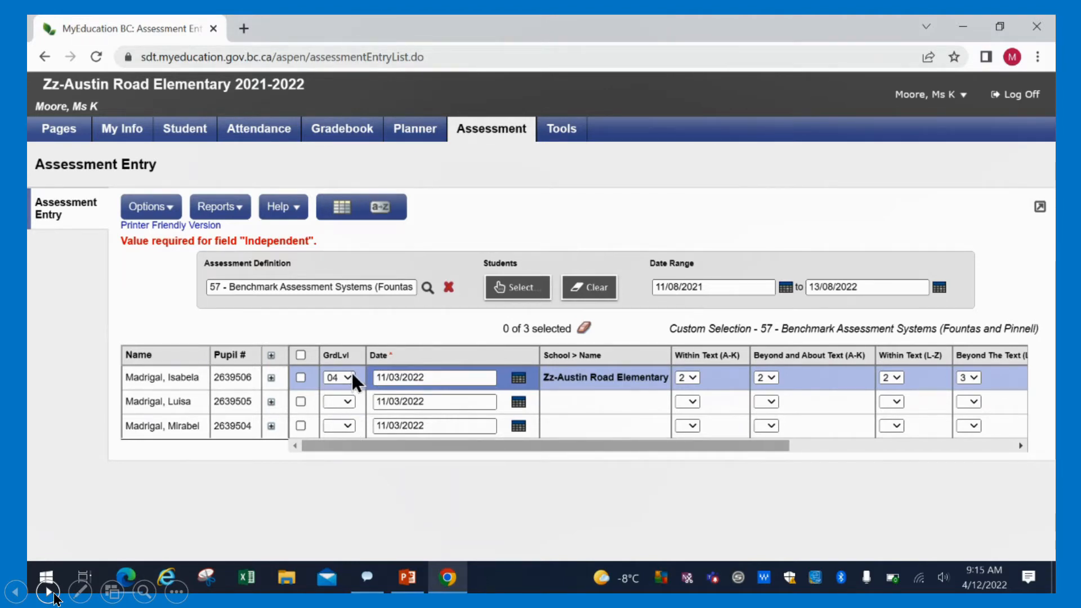
click(347, 378)
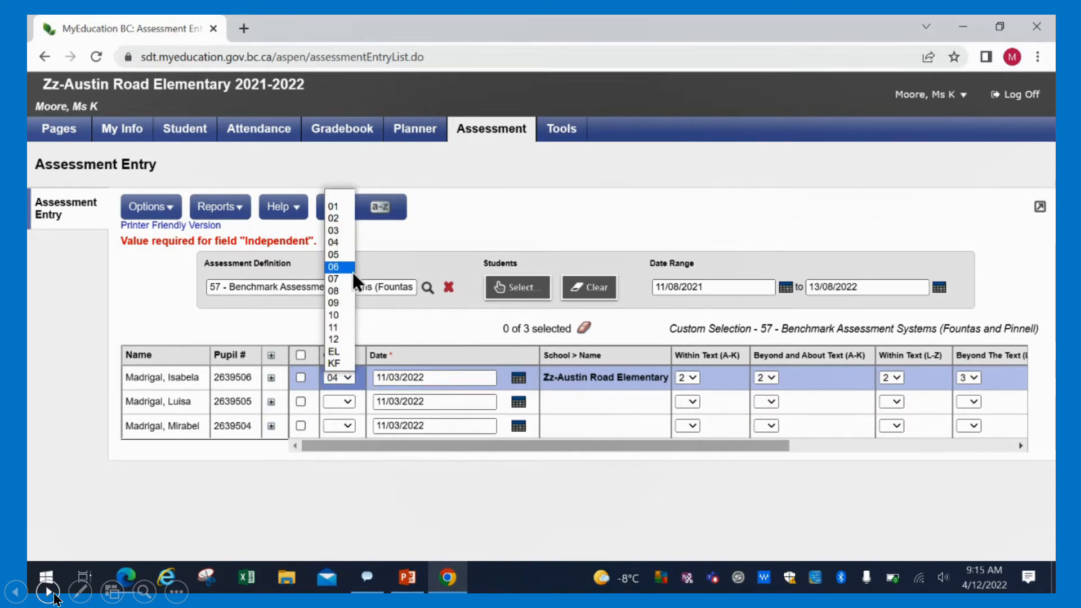
click(335, 242)
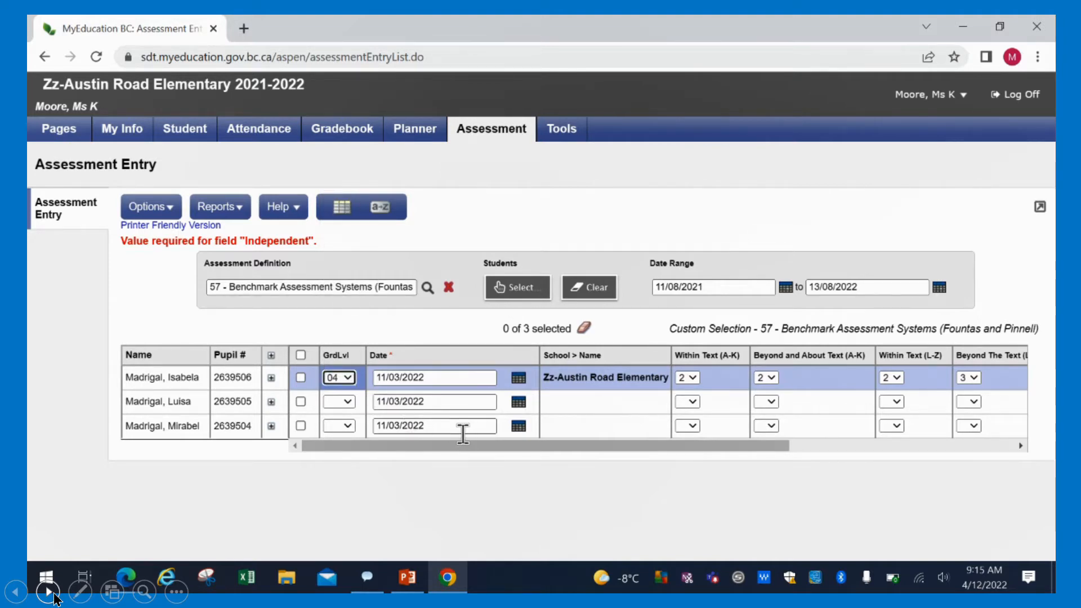
click(366, 383)
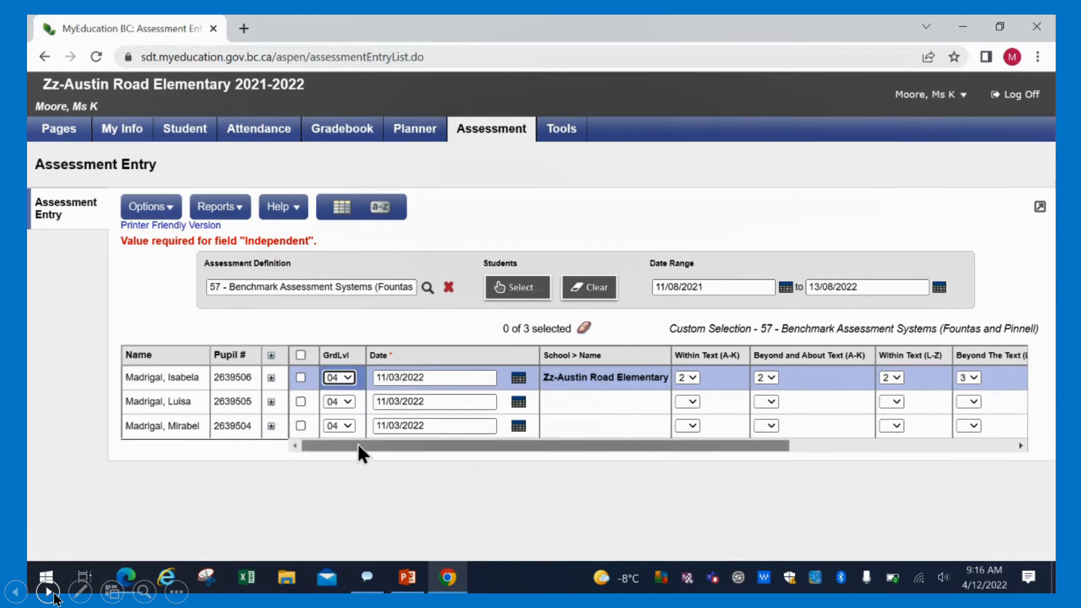
click(350, 401)
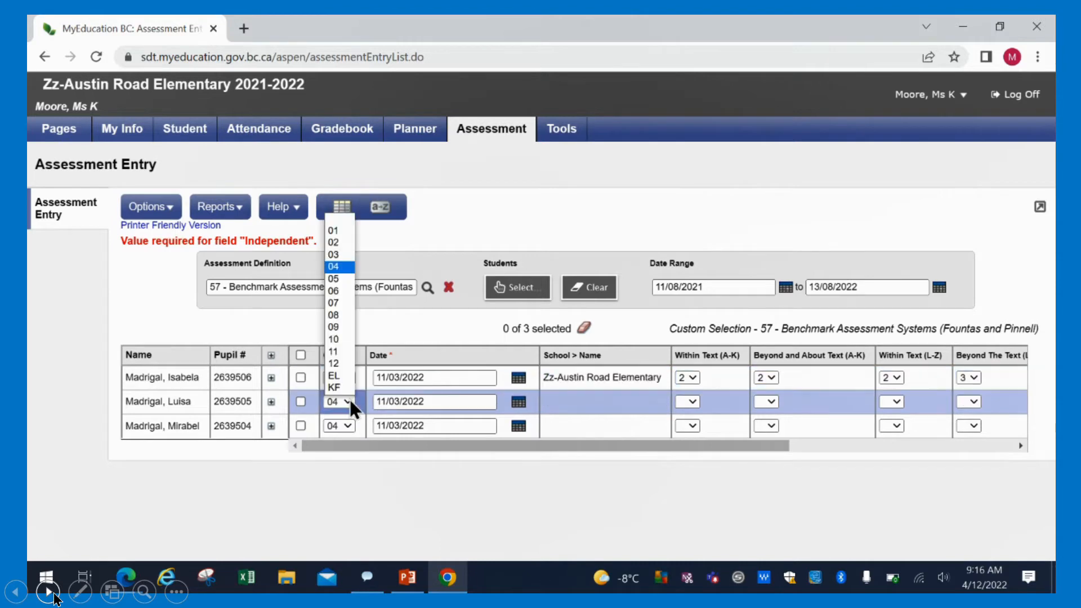
click(341, 280)
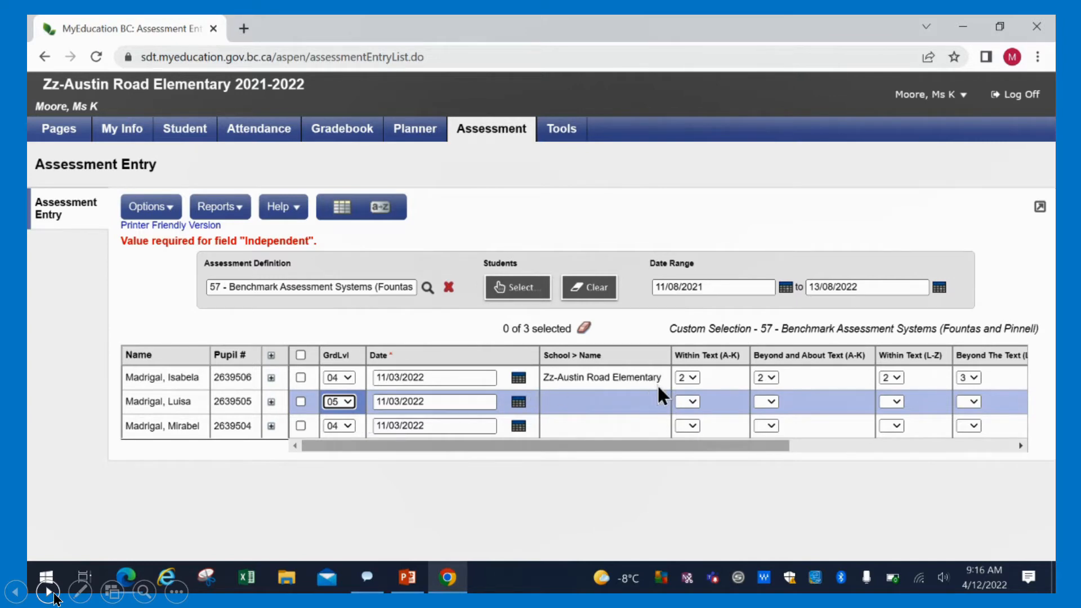
Step: Choose K as the first student's Independent level and N as the second student's
drag(640, 446, 900, 439)
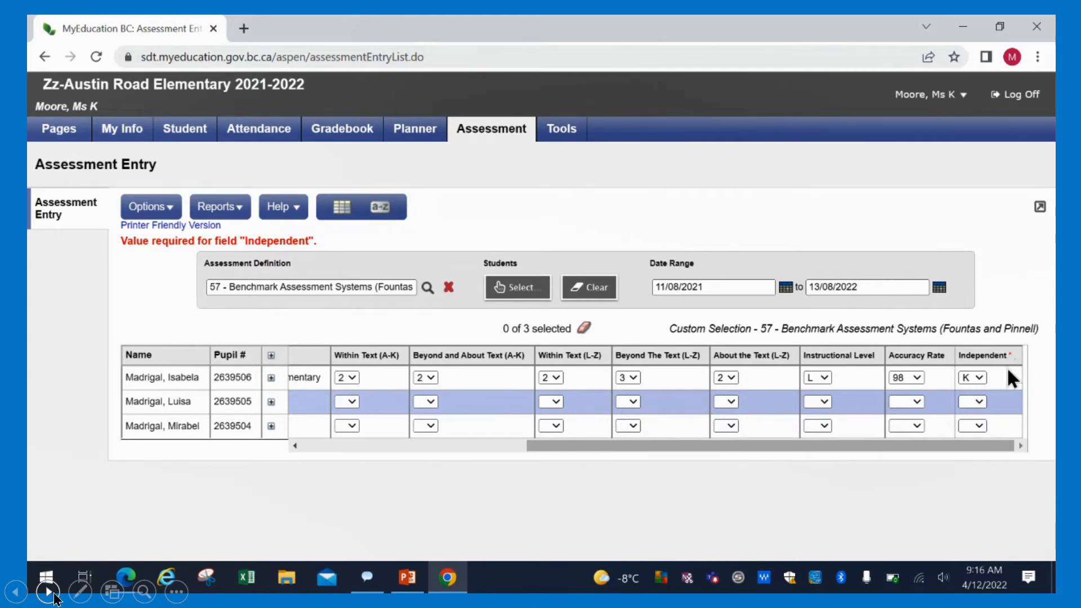
click(980, 376)
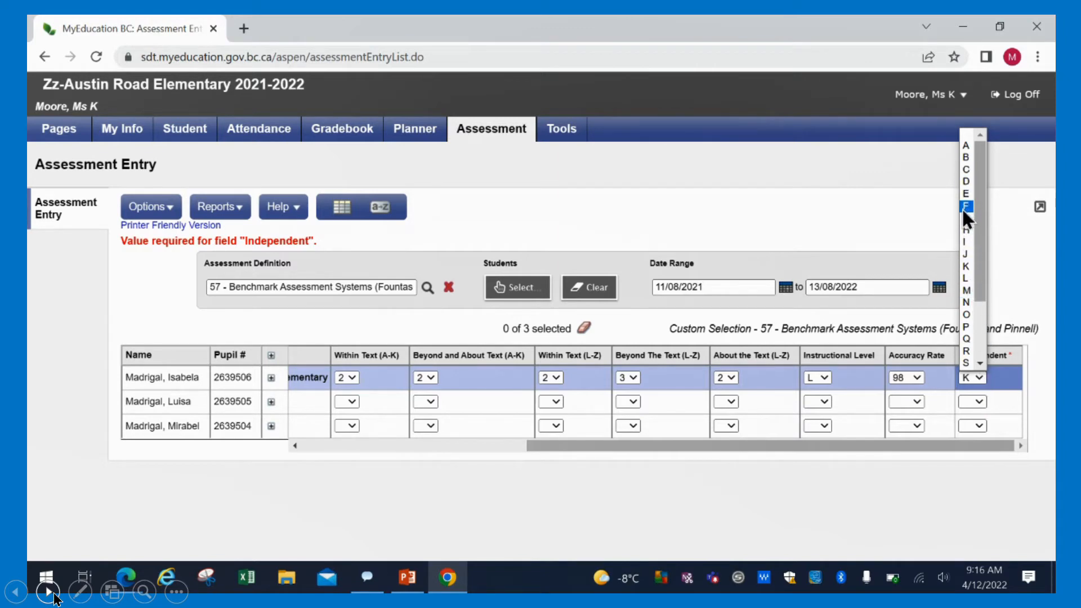
click(958, 256)
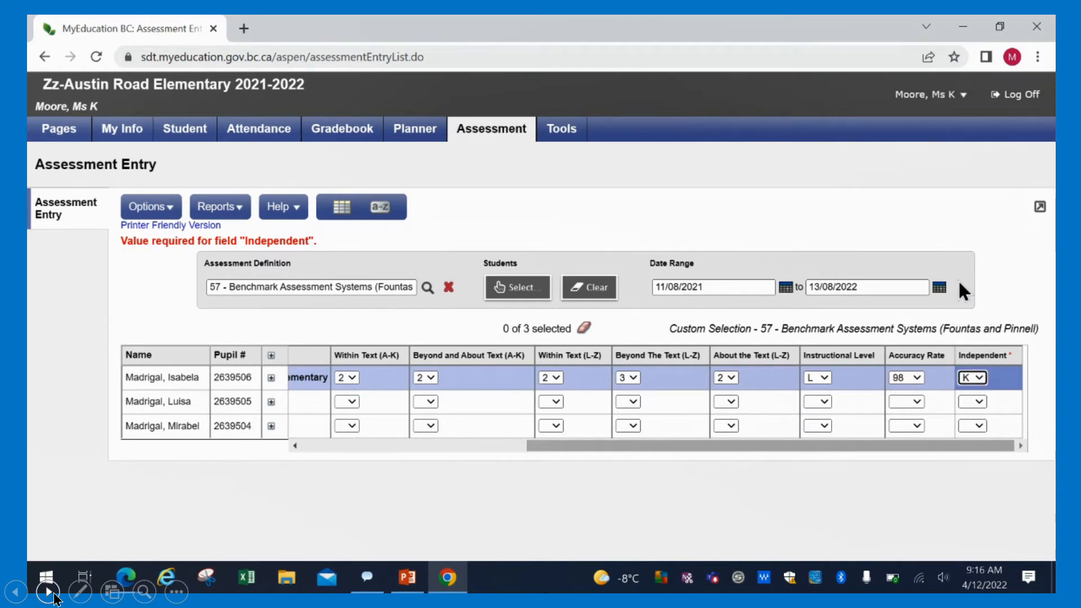
click(976, 378)
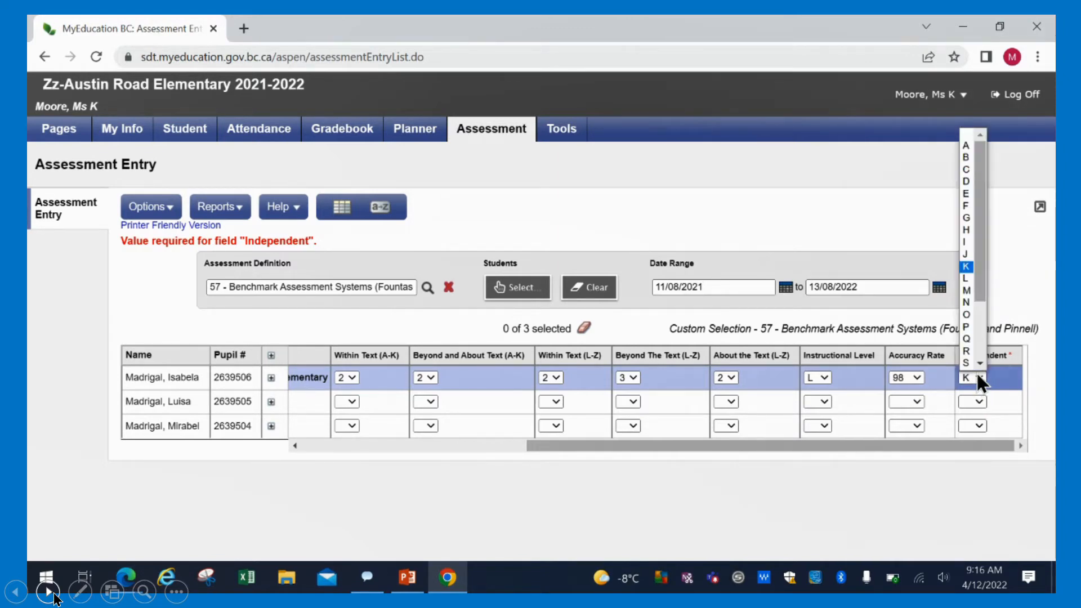
click(967, 268)
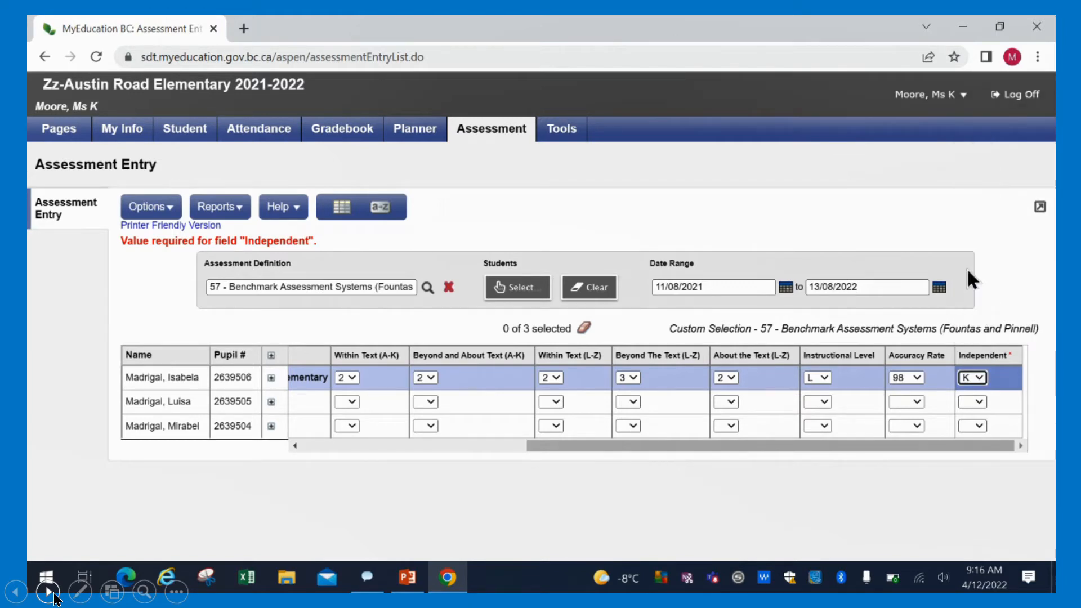
click(977, 397)
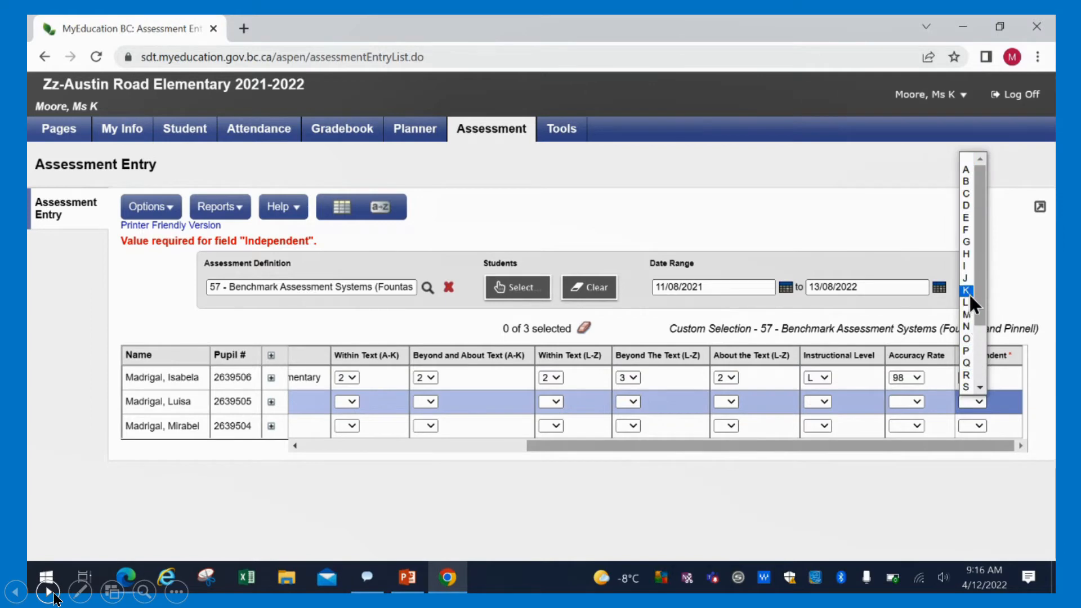
click(967, 327)
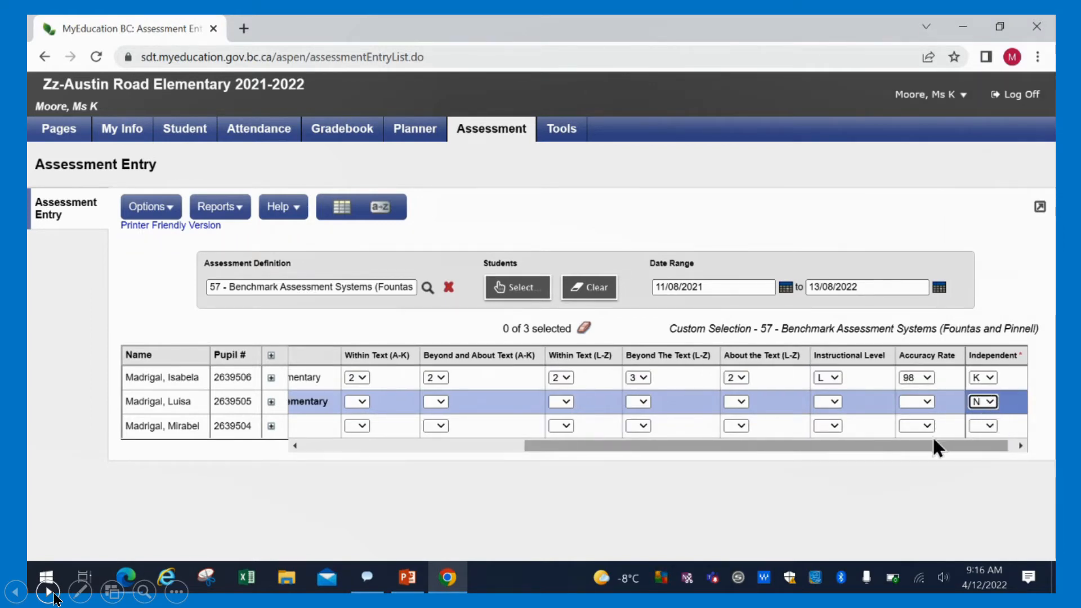
Step: Clear the first student's Within Text, Beyond The Text and About the Text scores for levels L-Z
mouse_move(926, 444)
mouse_down()
mouse_move(818, 456)
mouse_move(930, 453)
mouse_up()
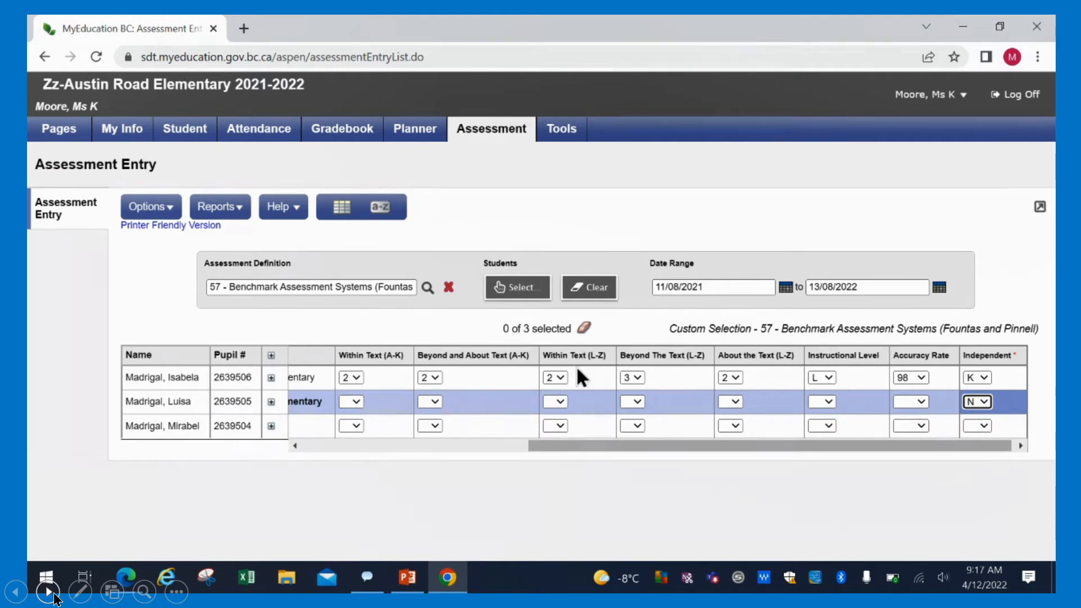
click(560, 378)
click(553, 389)
click(635, 377)
click(631, 390)
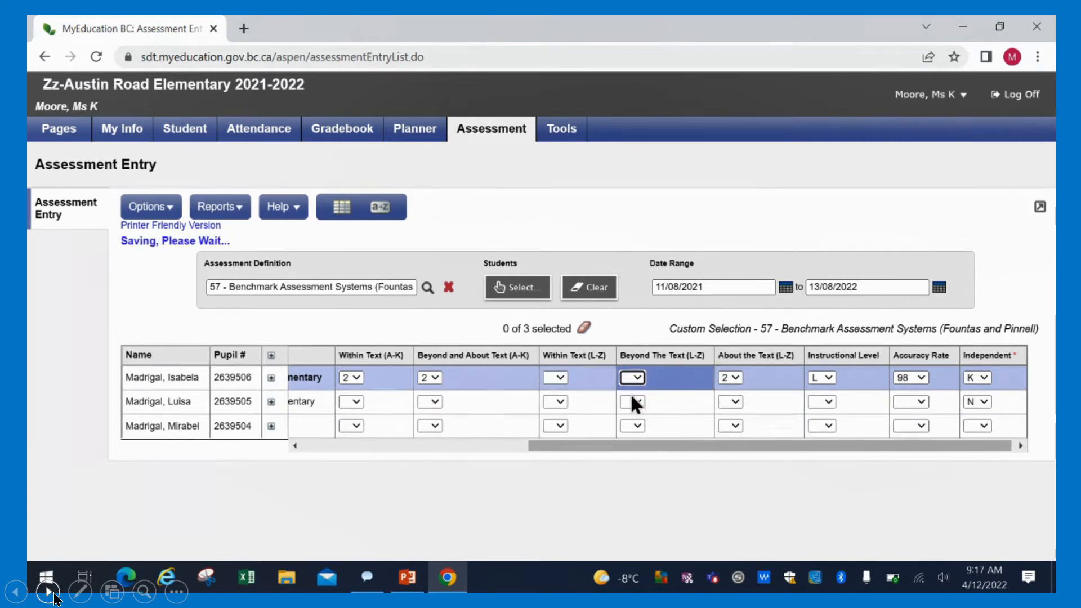
click(731, 377)
click(731, 389)
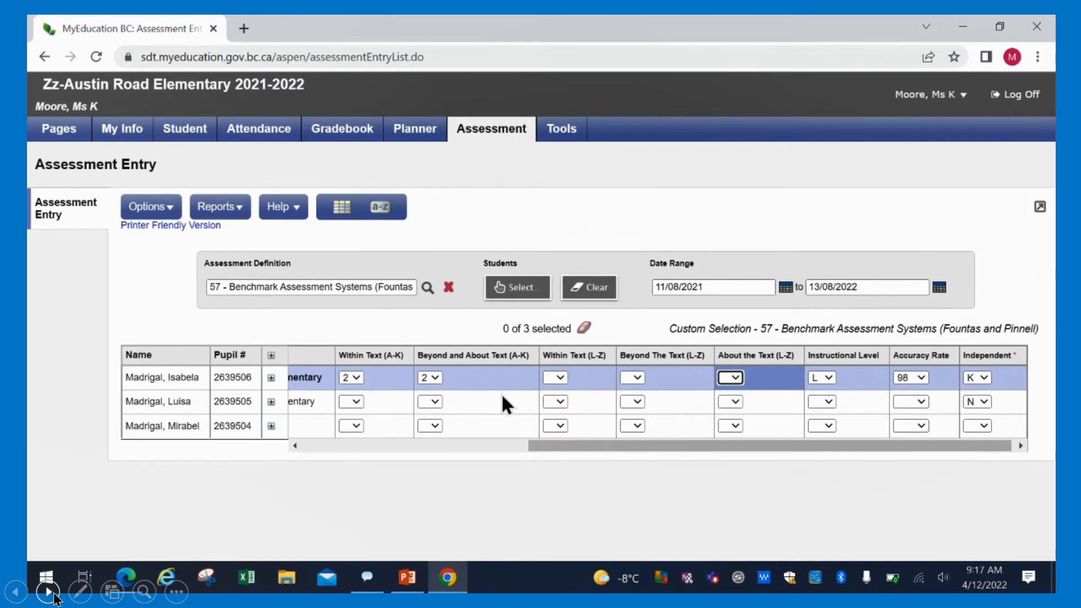
Step: Set the second student's L-Z scores to 3 for Within Text, 3 for Beyond The Text and 2 for About the Text
click(559, 401)
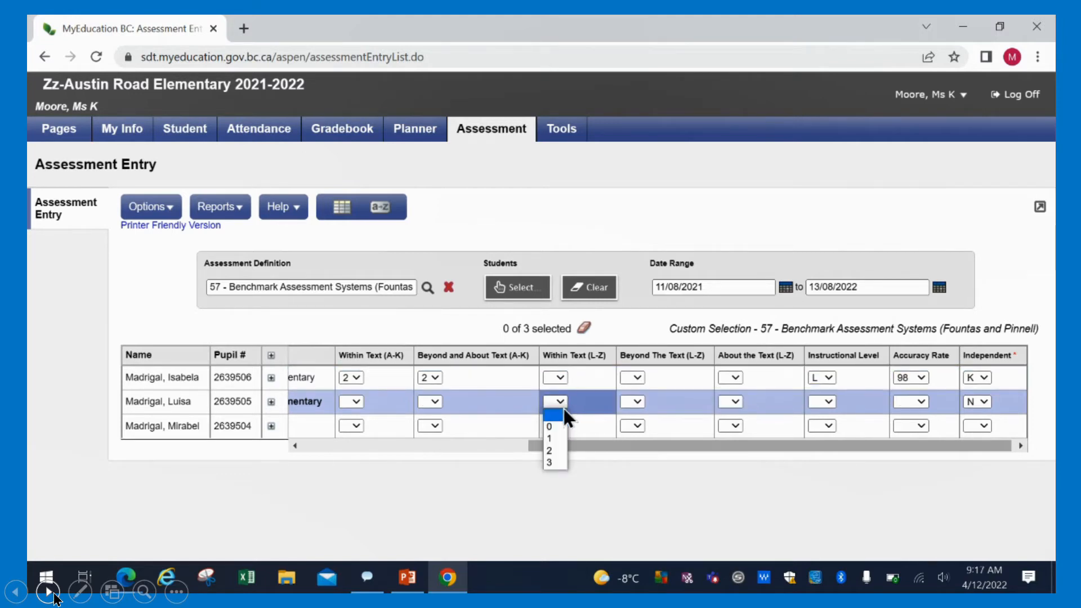
click(557, 461)
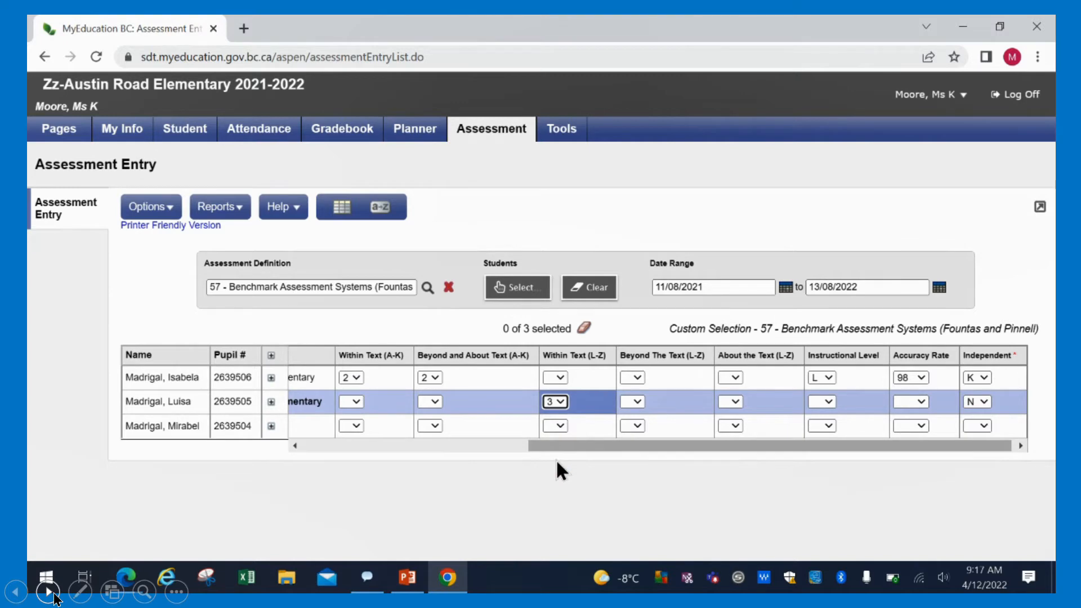
click(639, 400)
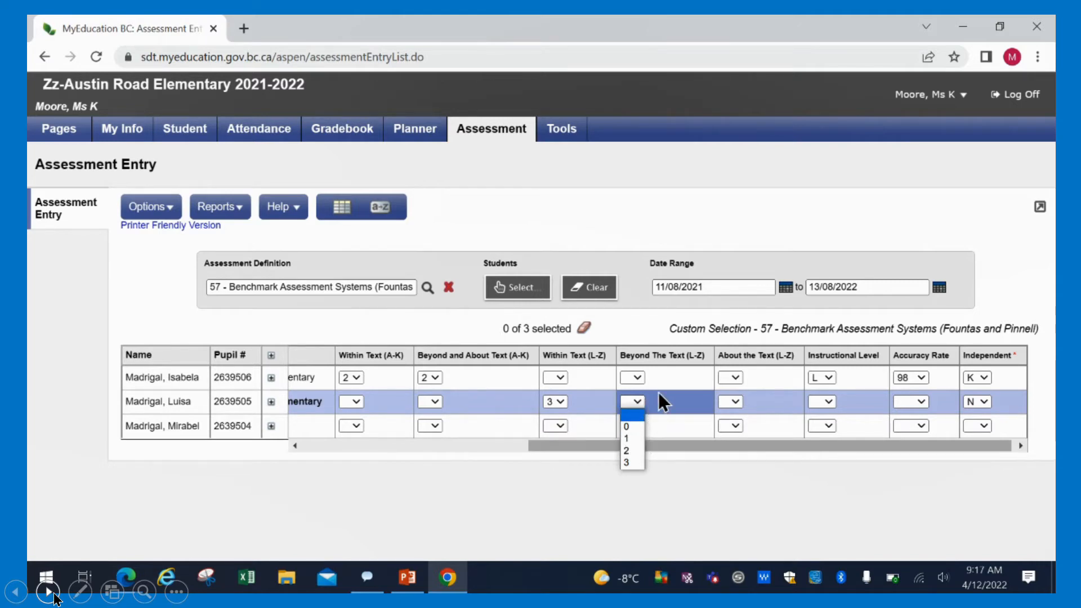
click(678, 400)
click(600, 409)
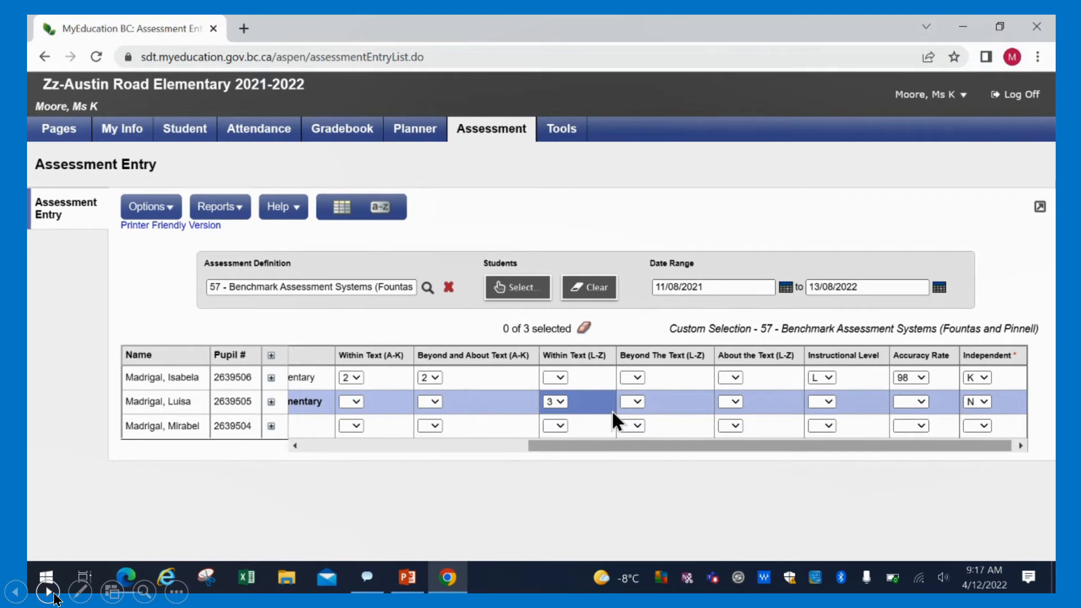
key(Tab)
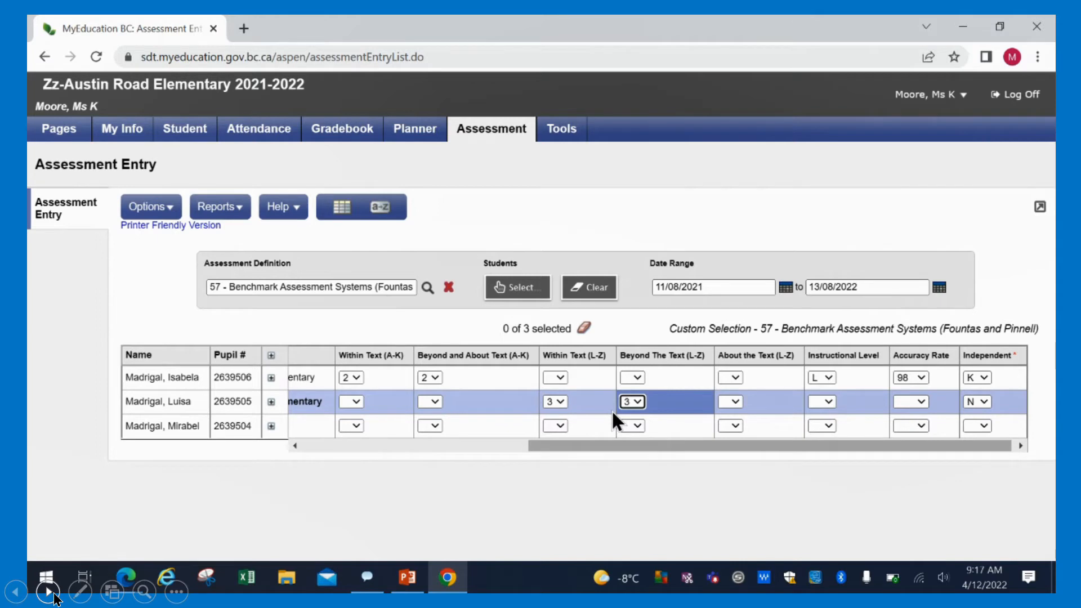
key(Tab)
key(2)
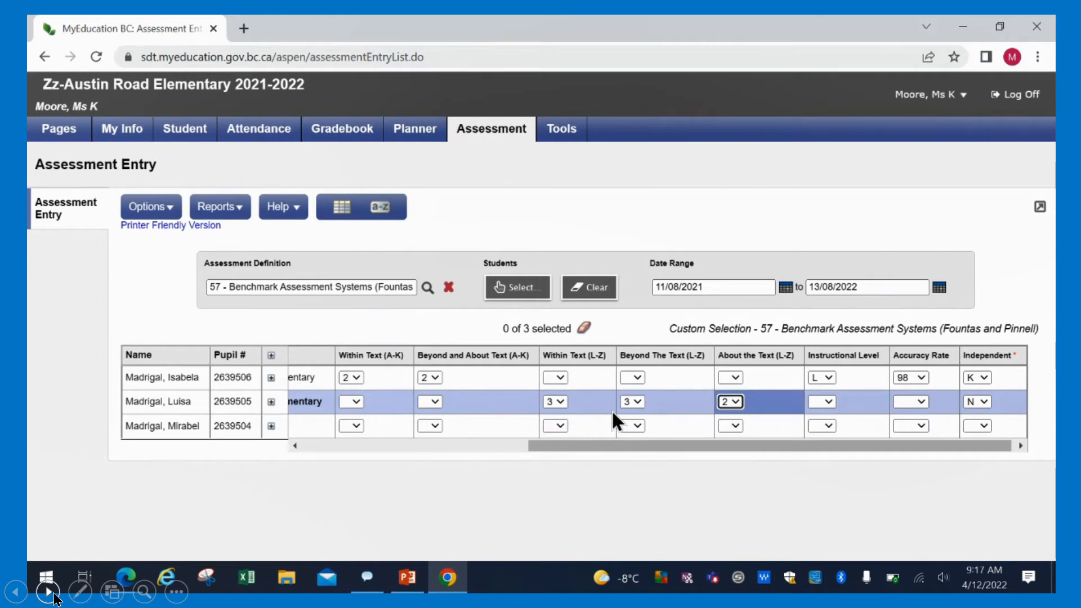
Step: Set the second student's Instructional Level to O and Accuracy Rate to 96
key(Tab)
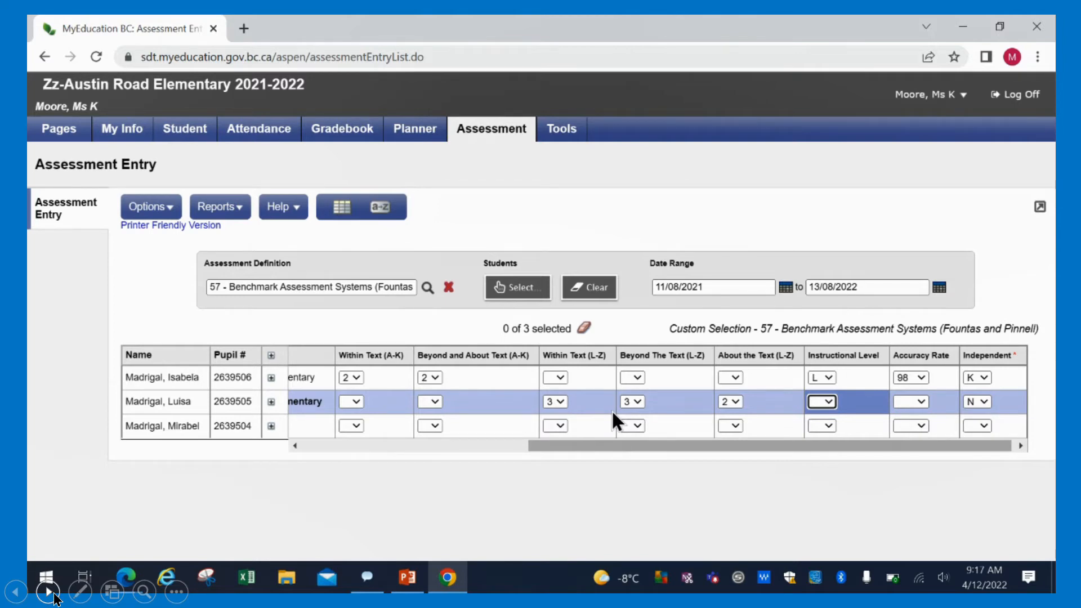
key(o)
key(Tab)
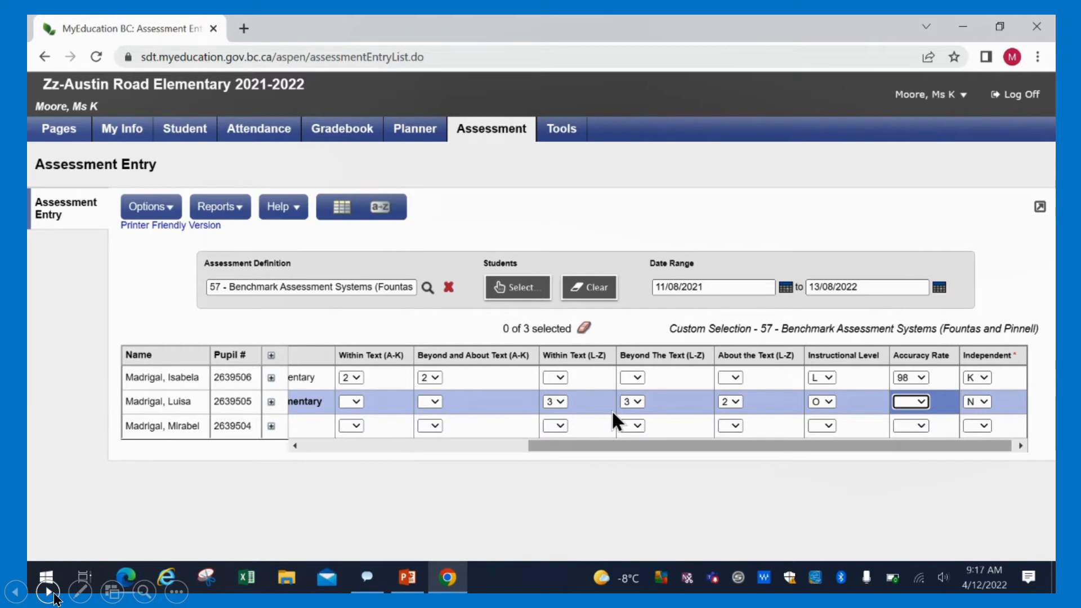
text(96)
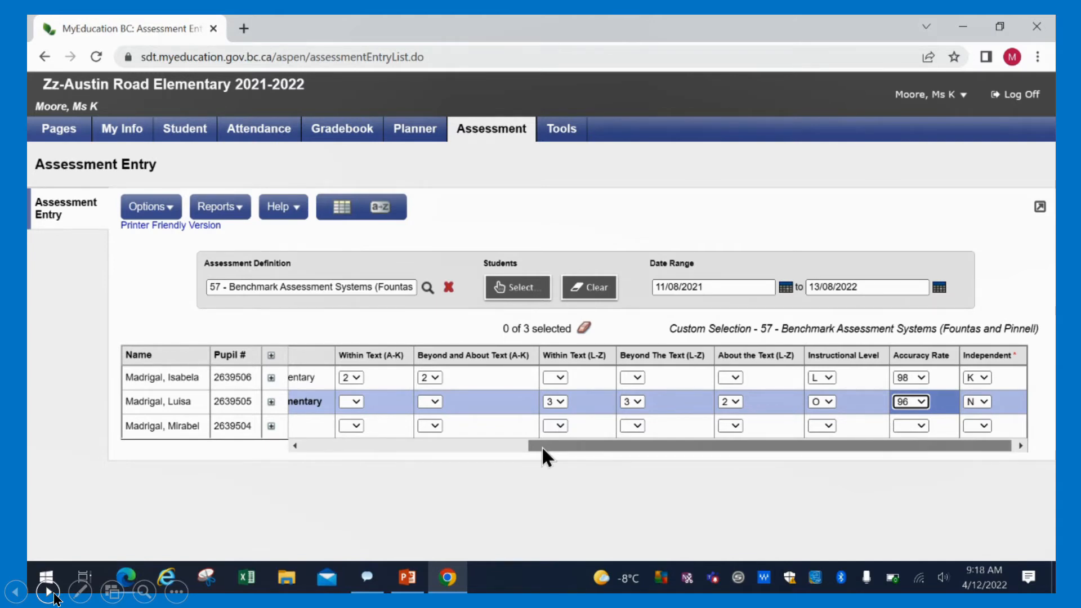
Step: Set the third student's Within Text (L-Z) score to 3
drag(542, 446, 304, 477)
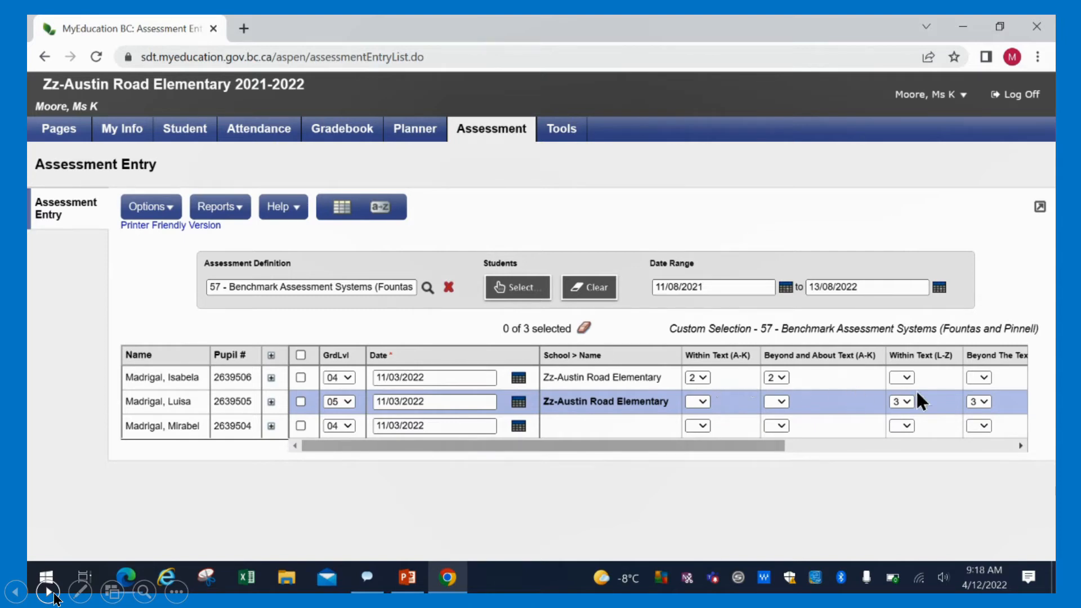
click(935, 414)
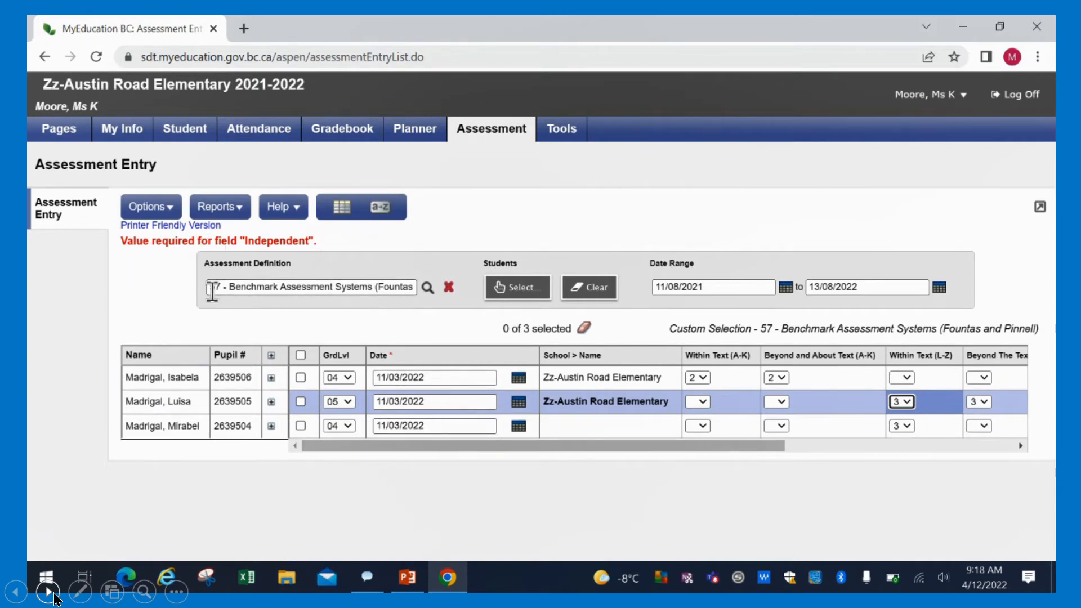
Step: Switch the assessment definition to 57 - Writing Performance Standards and look over its entry columns
click(426, 291)
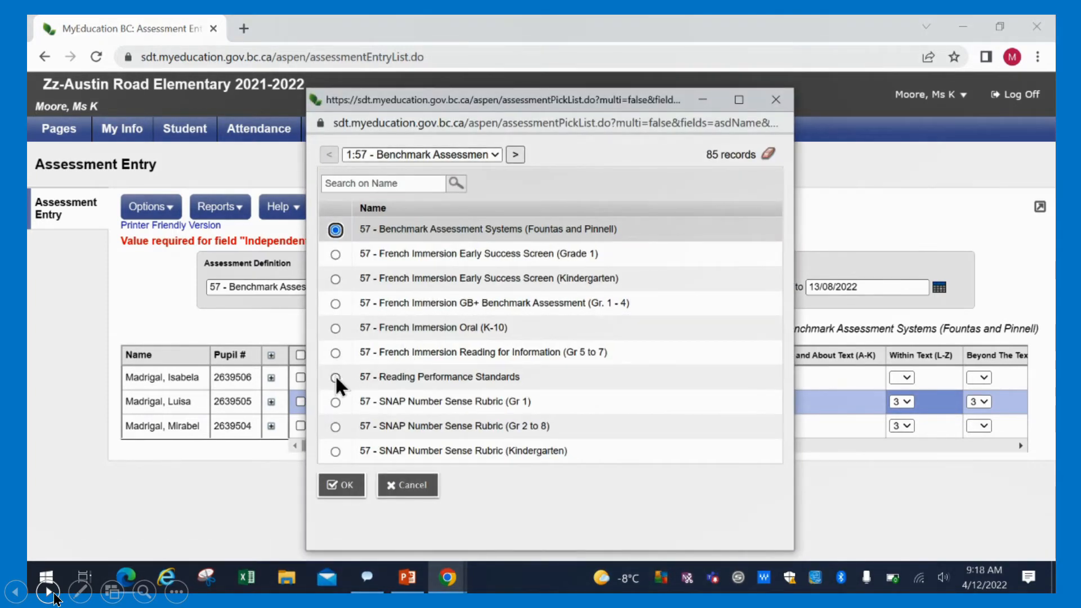
click(515, 159)
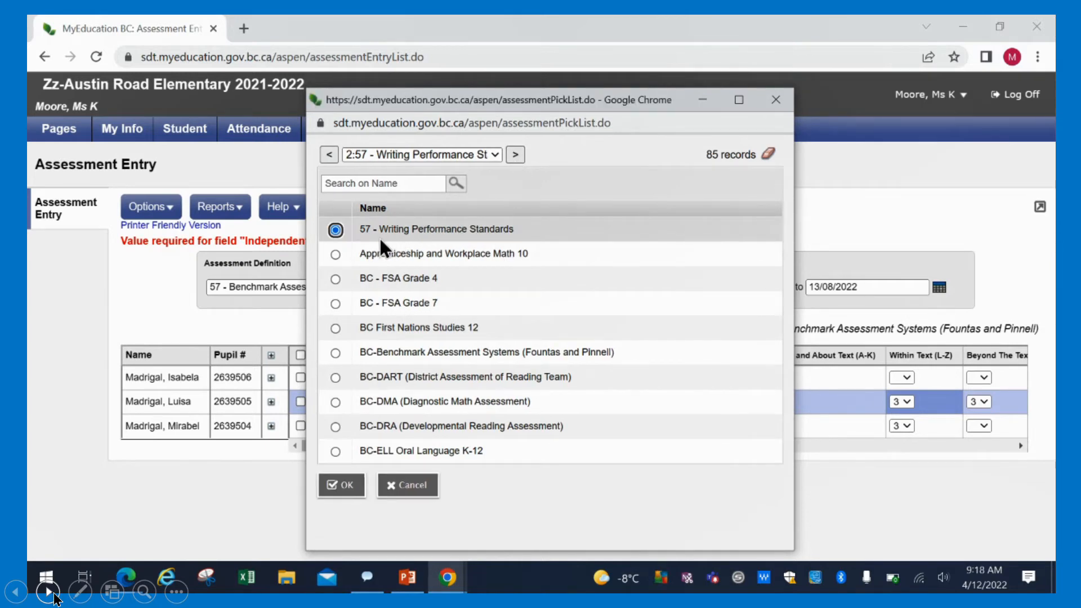
click(350, 486)
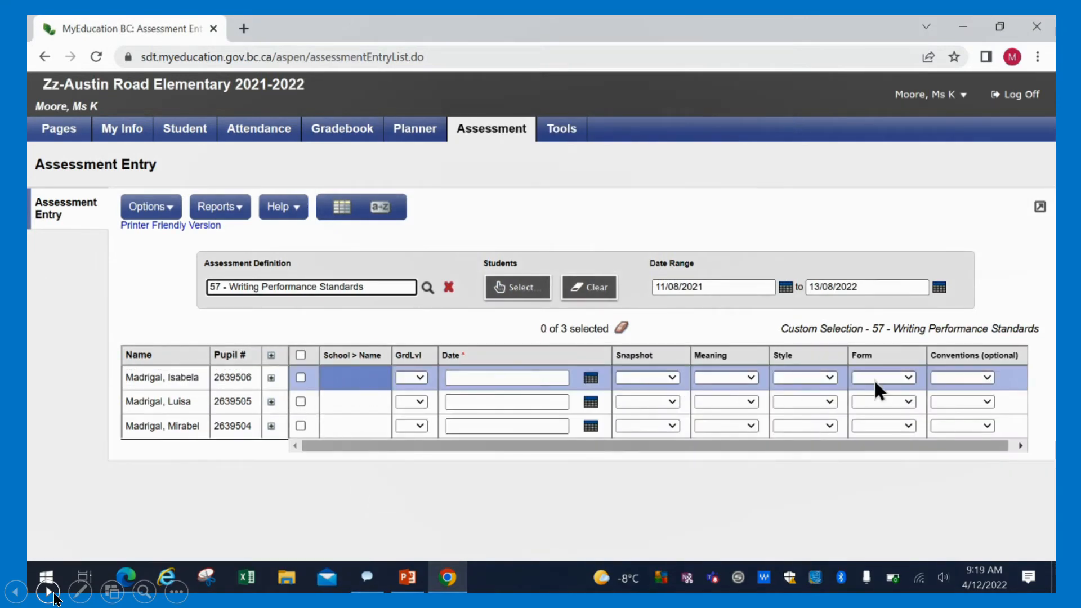
drag(738, 448, 830, 448)
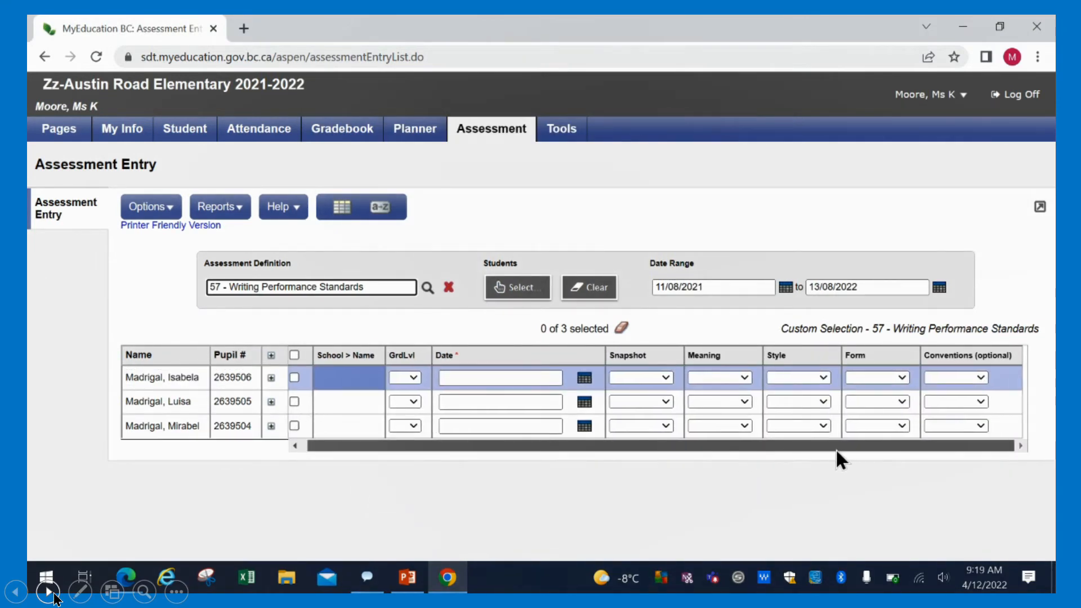
drag(754, 453, 671, 457)
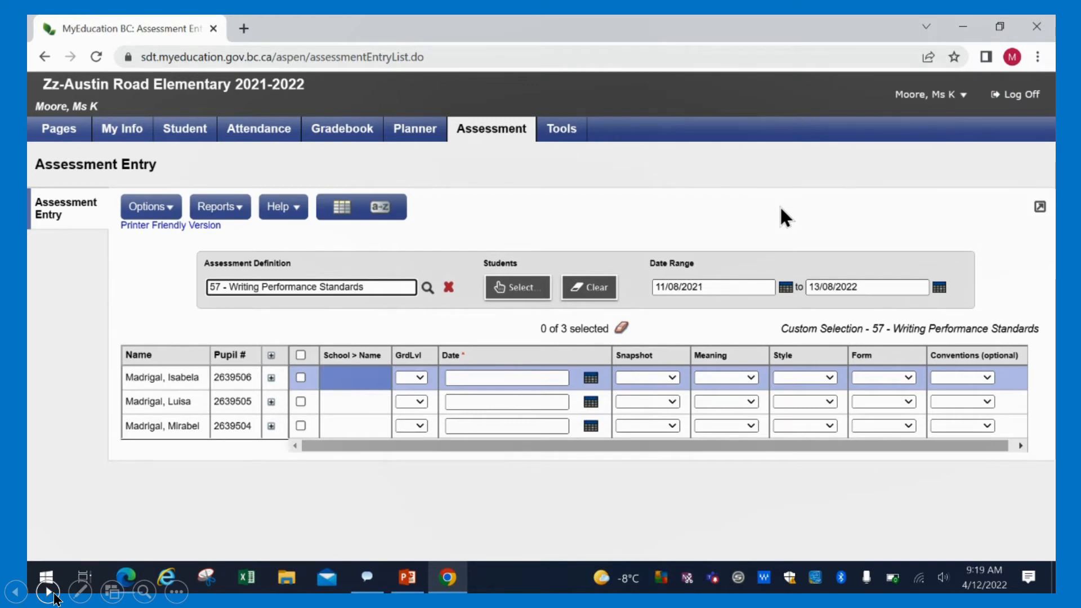
click(54, 595)
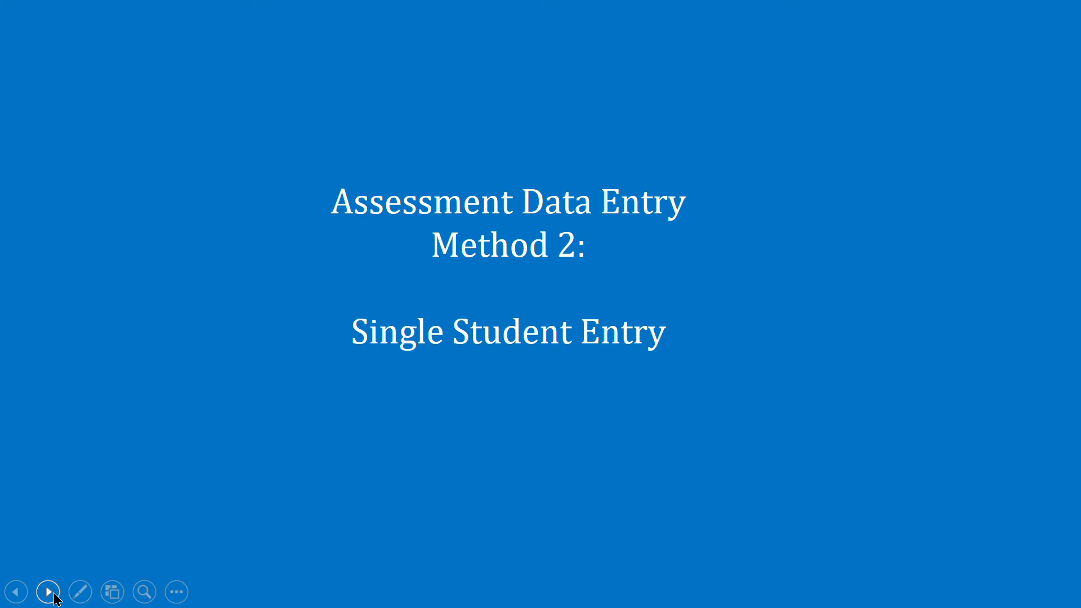
click(54, 594)
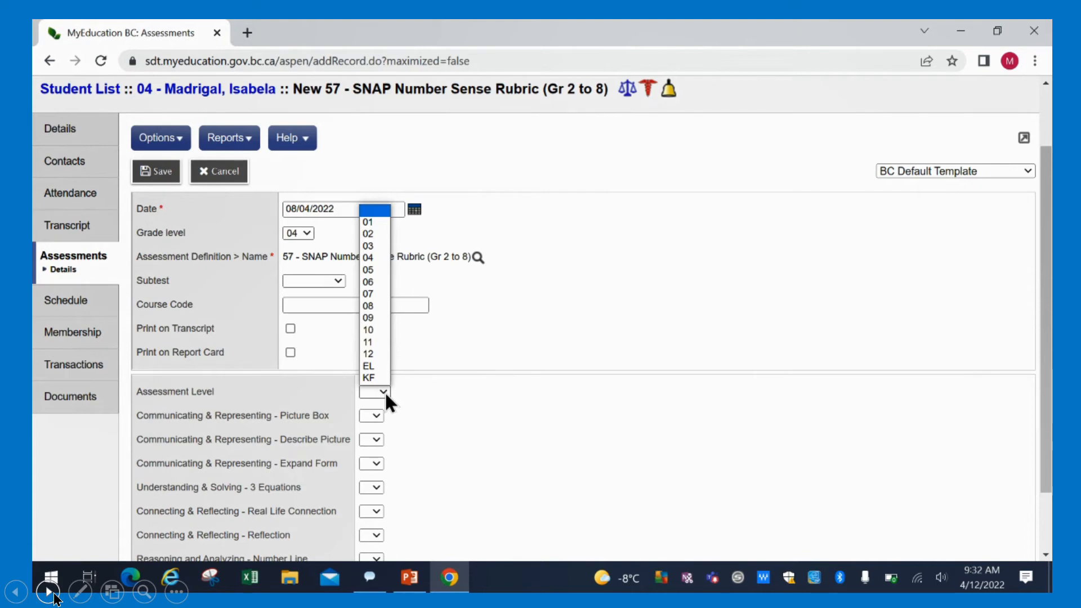
Step: Set the Assessment Level to 06 in the first student's new SNAP Number Sense Rubric (Gr 2 to 8) record
click(376, 236)
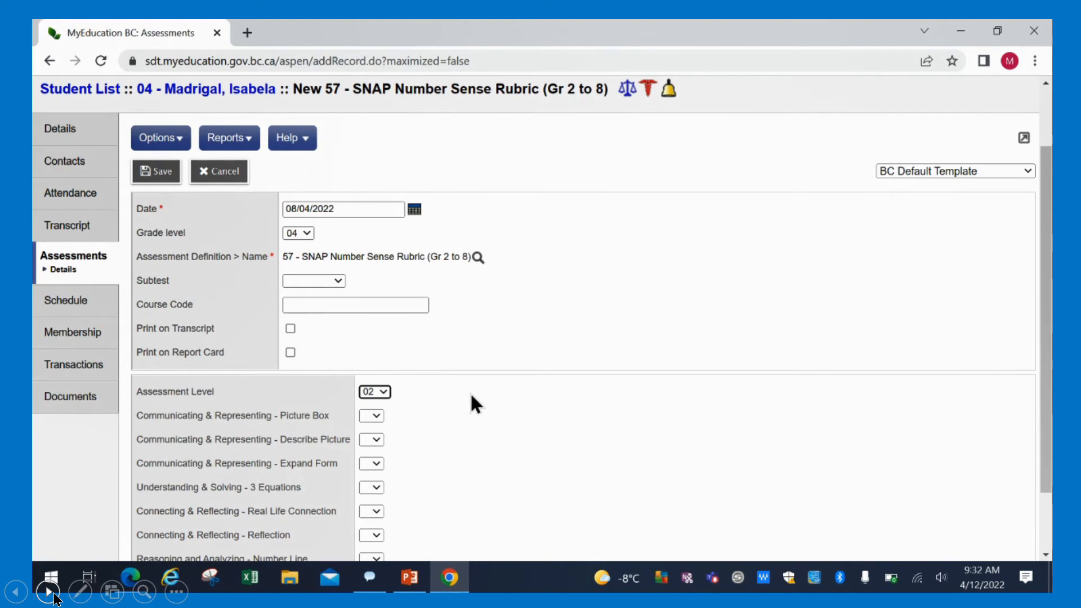
scroll(471, 396, down, 2)
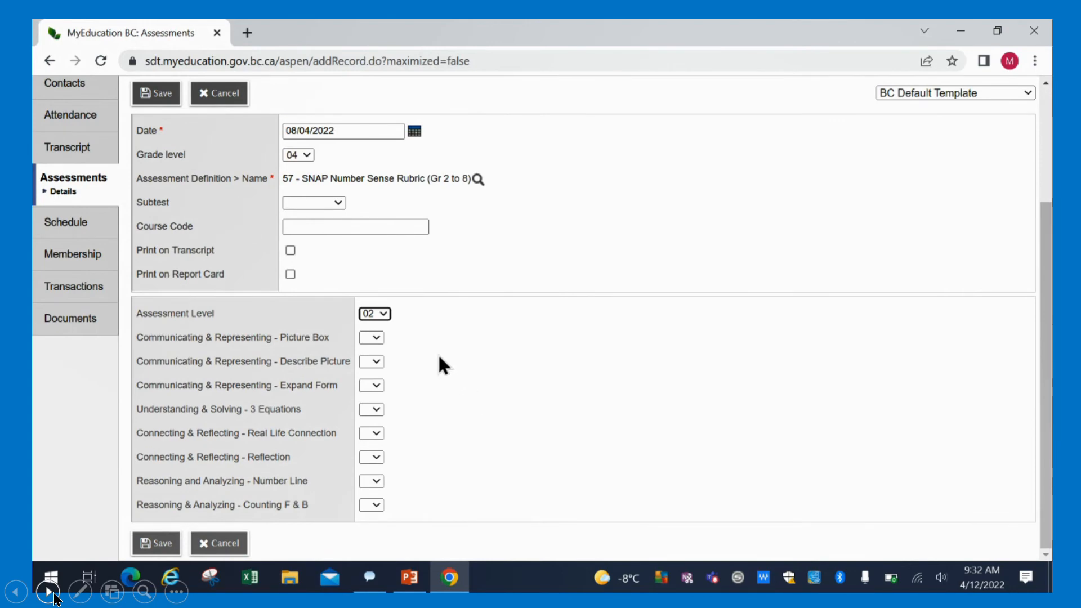
click(381, 313)
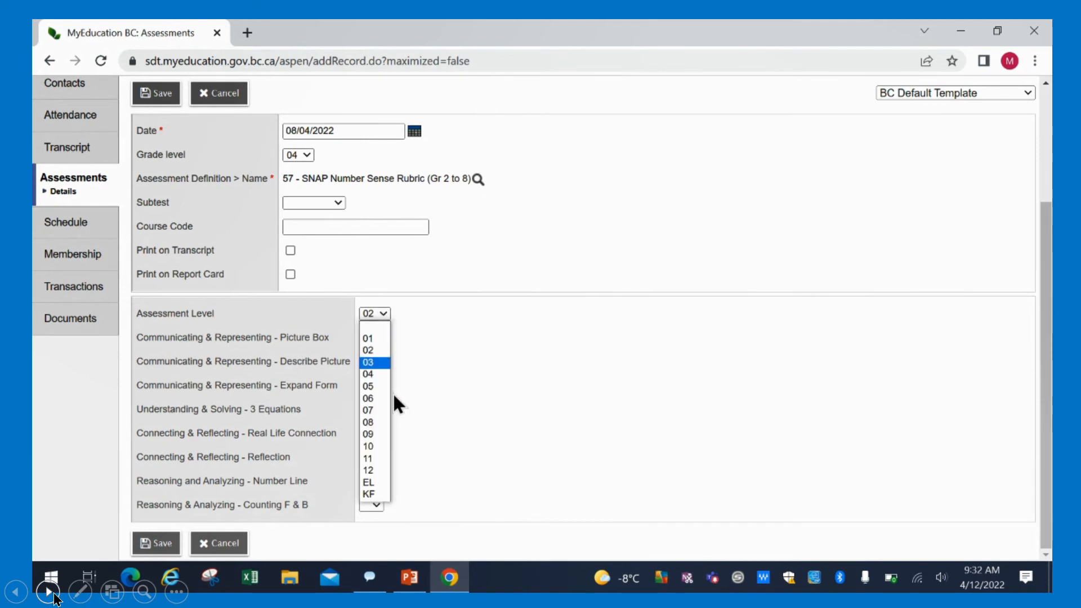
click(367, 399)
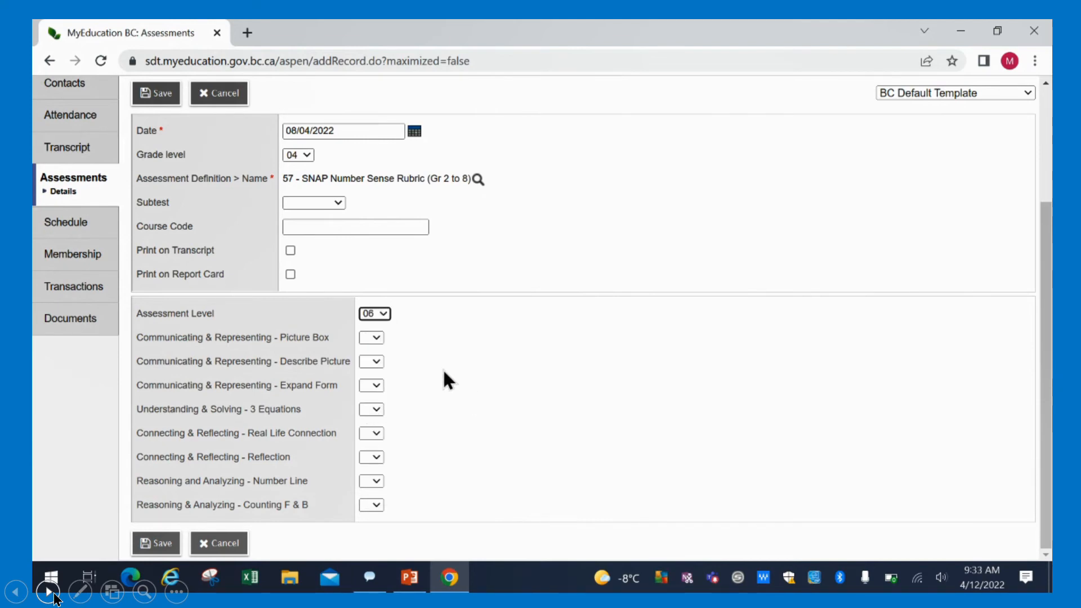
Step: Score Communicating & Representing as 2 for Picture Box, 2 for Describe Picture and 3 for Expand Form
click(375, 337)
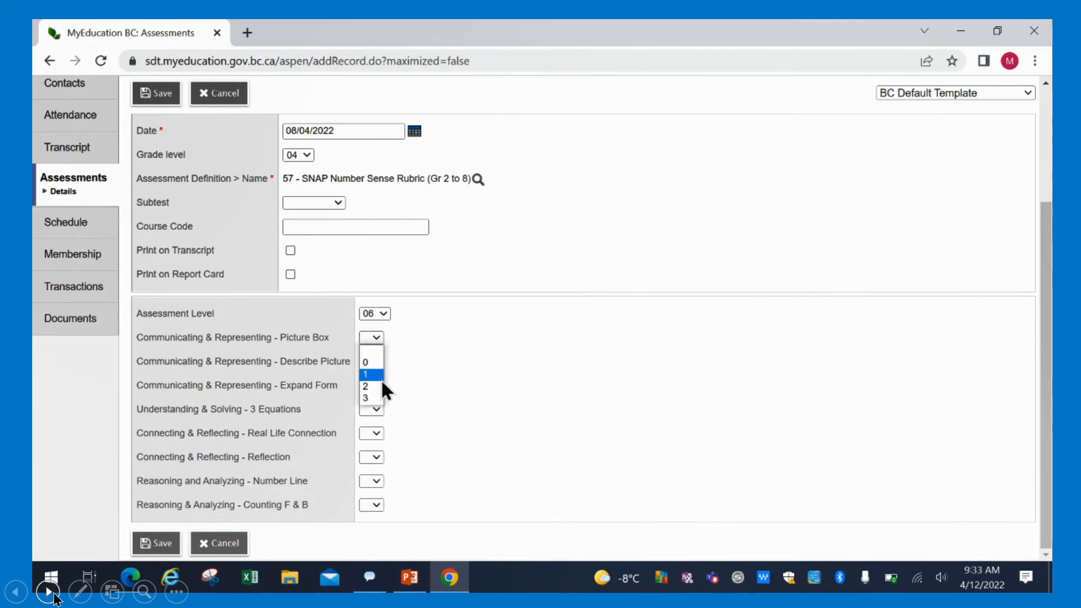
click(376, 384)
click(377, 362)
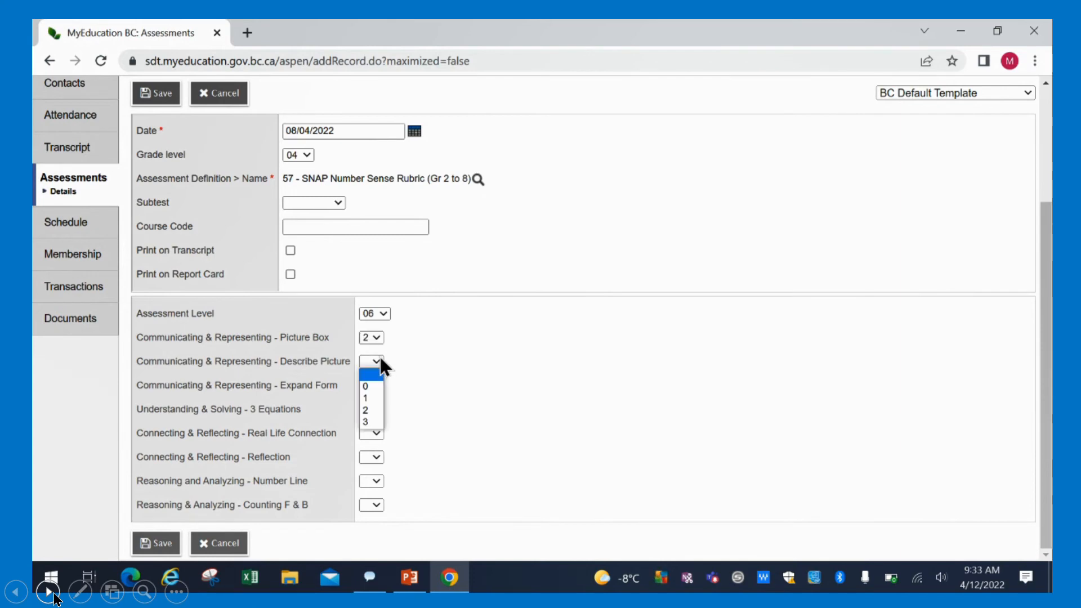
click(373, 415)
click(374, 385)
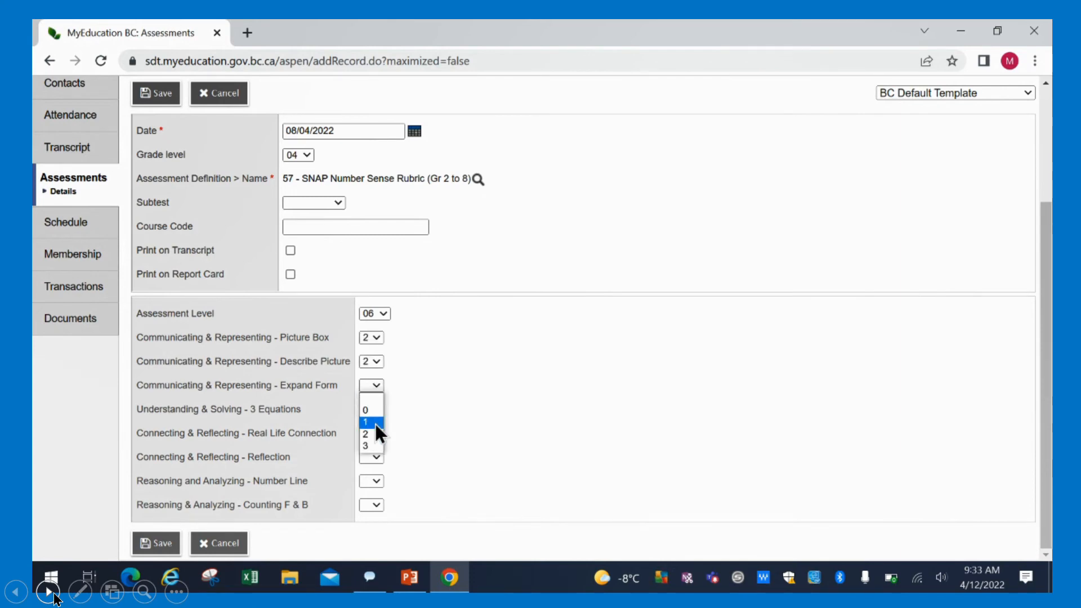
click(376, 444)
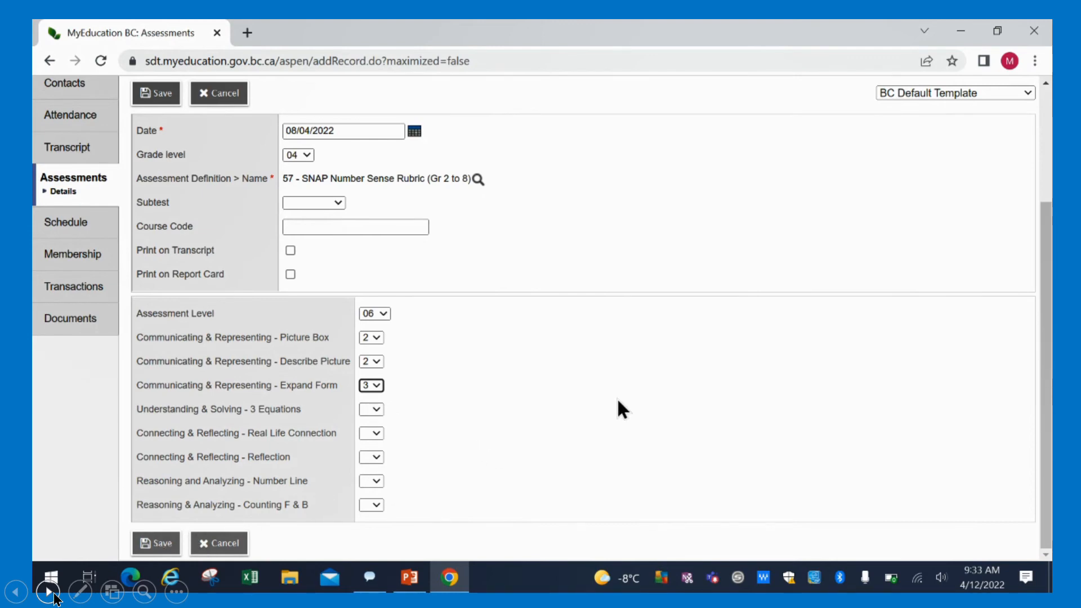
Step: Save the first student's SNAP Number Sense Rubric record, staying on the page rather than leaving it unsaved
scroll(613, 397, up, 3)
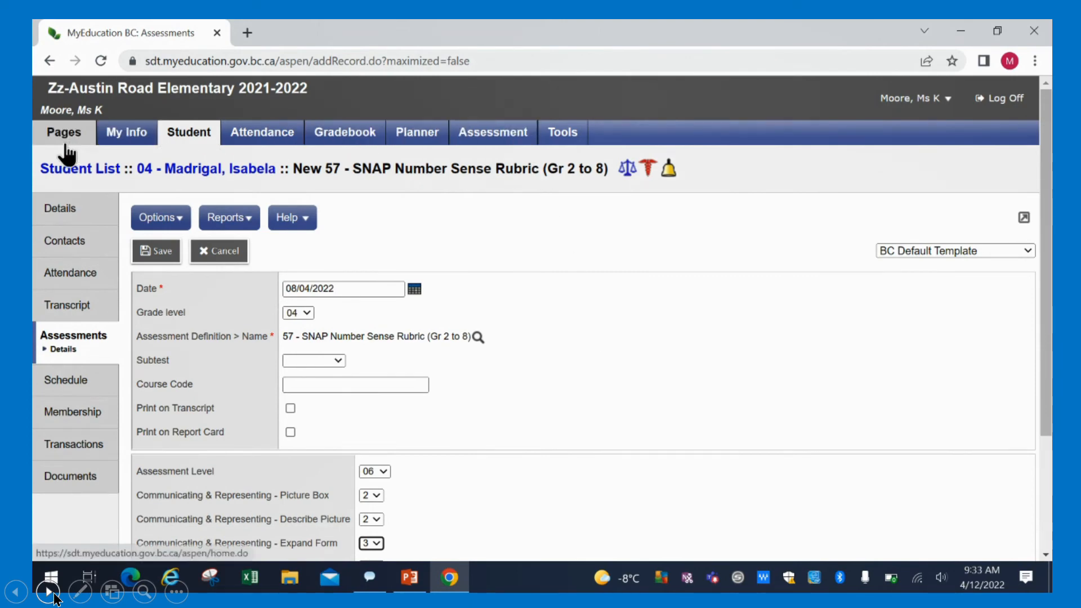
click(83, 172)
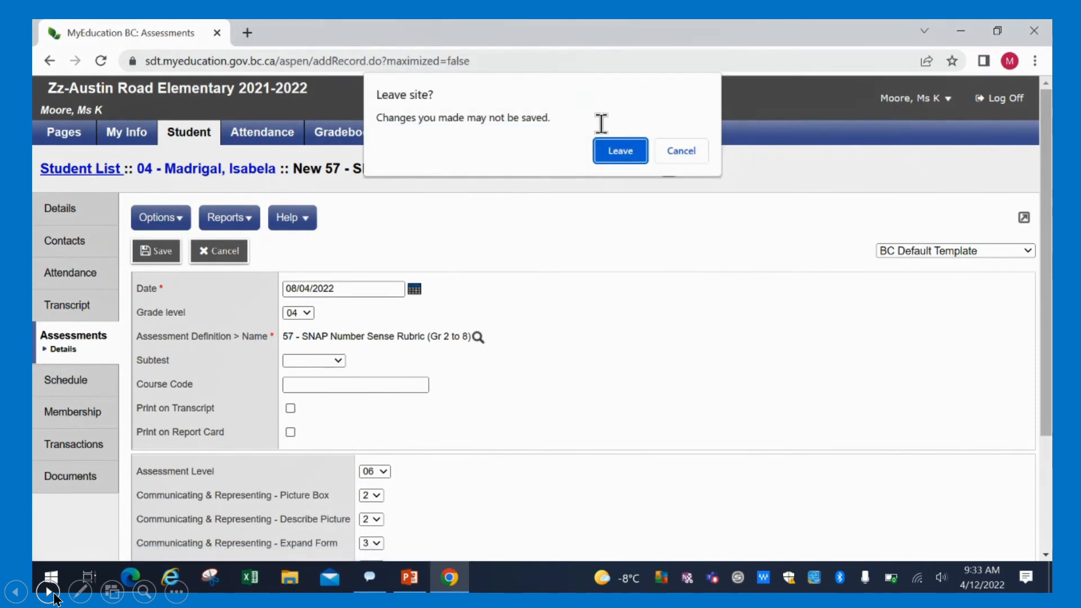
click(681, 151)
click(168, 250)
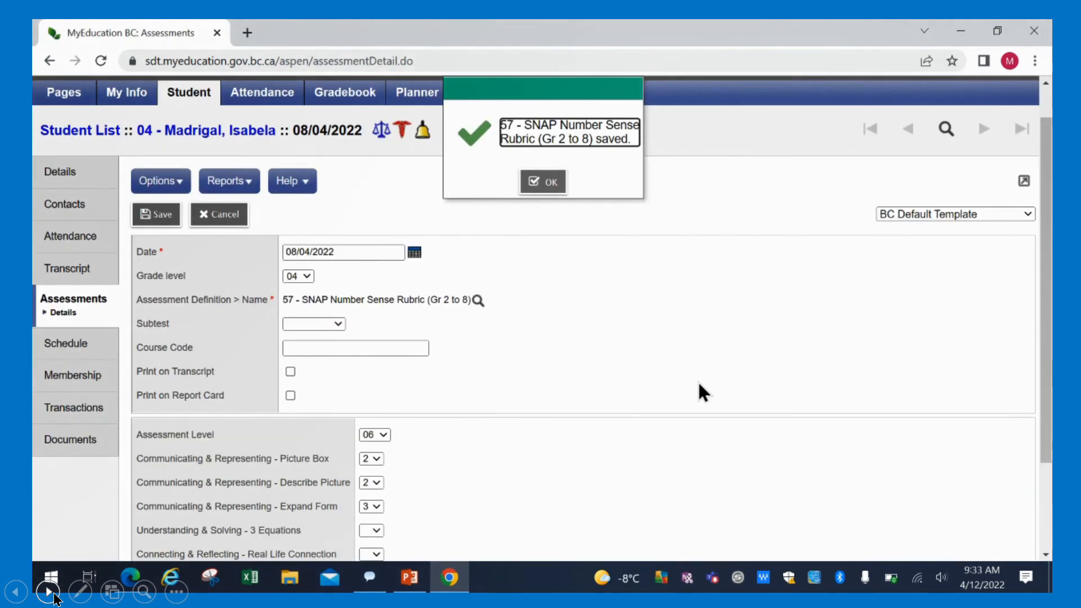
click(543, 181)
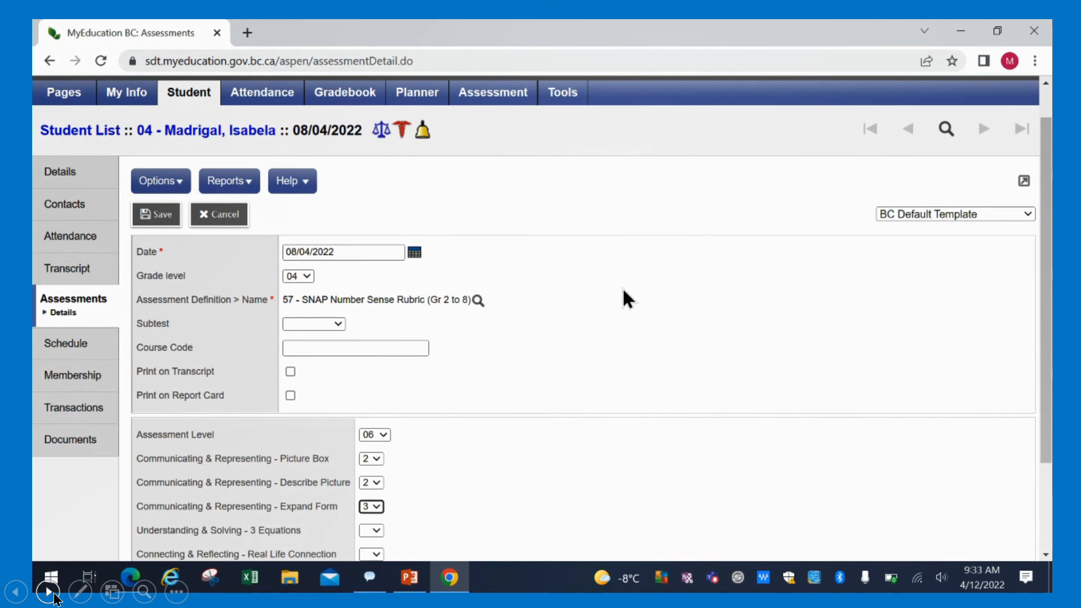
Step: Select the second student in the student list and open a new 57 - SNAP Number Sense Rubric (Gr 2 to 8) record
scroll(617, 289, up, 1)
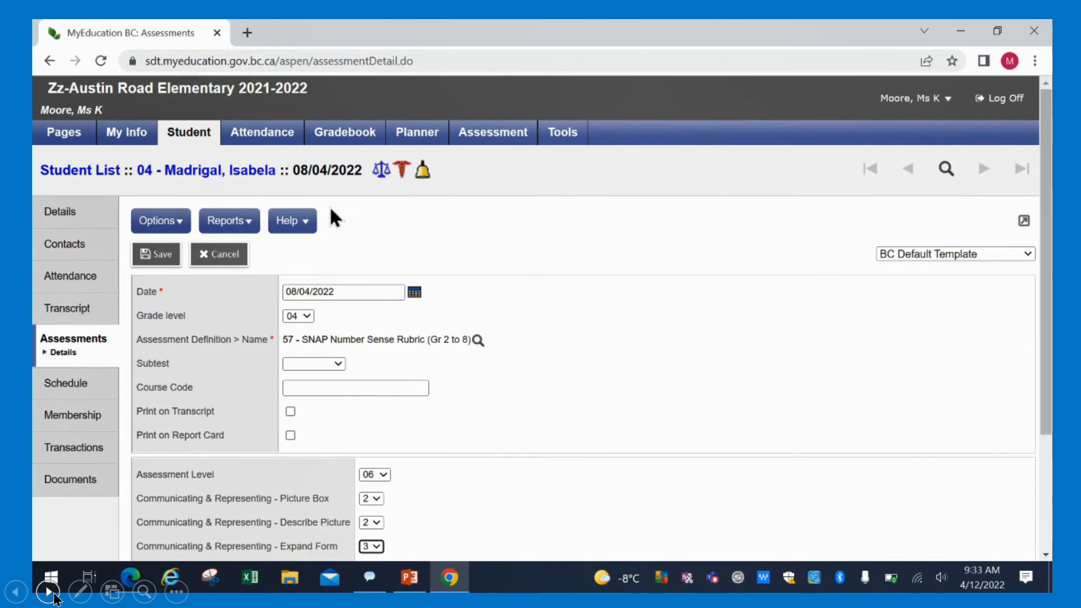
click(104, 174)
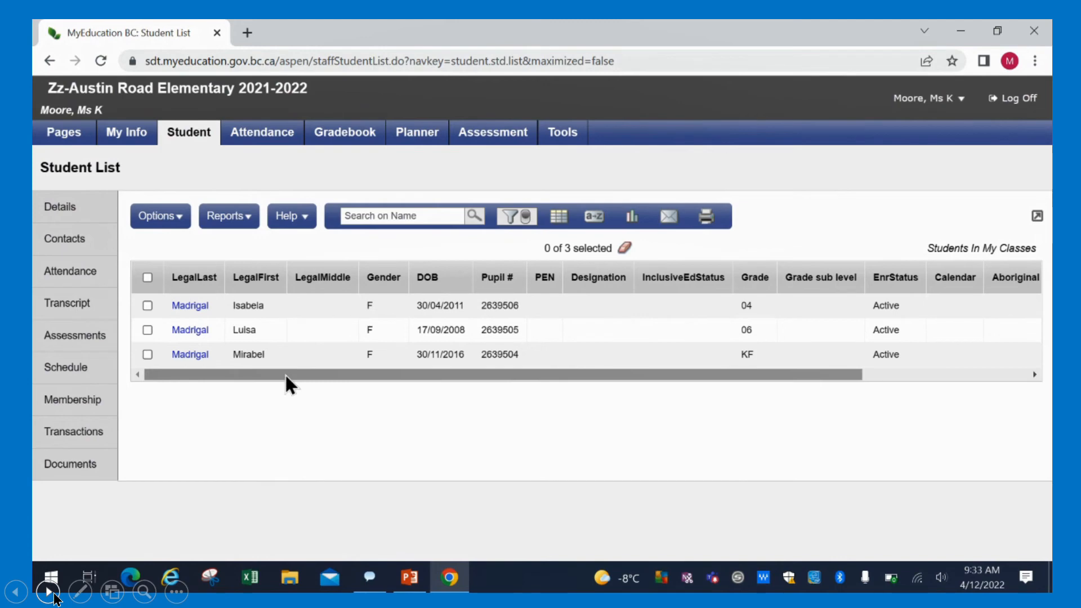
click(149, 329)
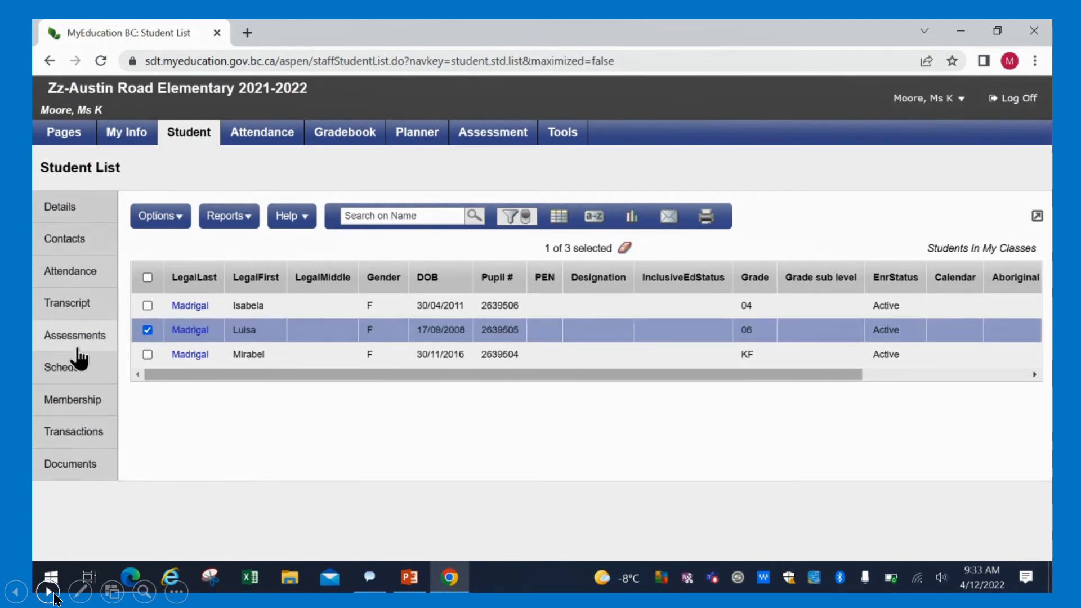
click(66, 335)
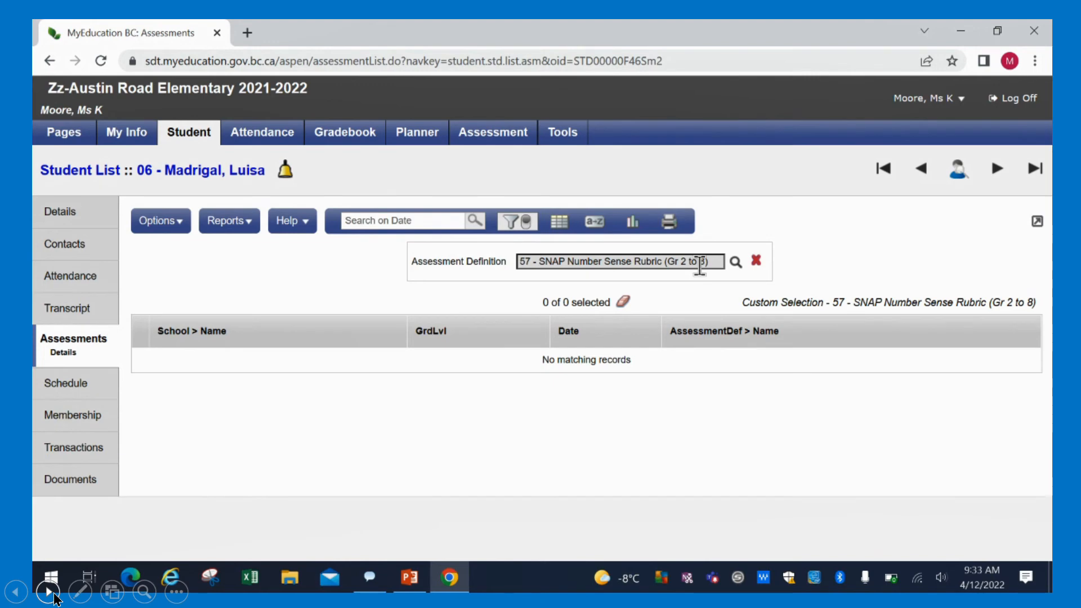
click(181, 227)
click(185, 252)
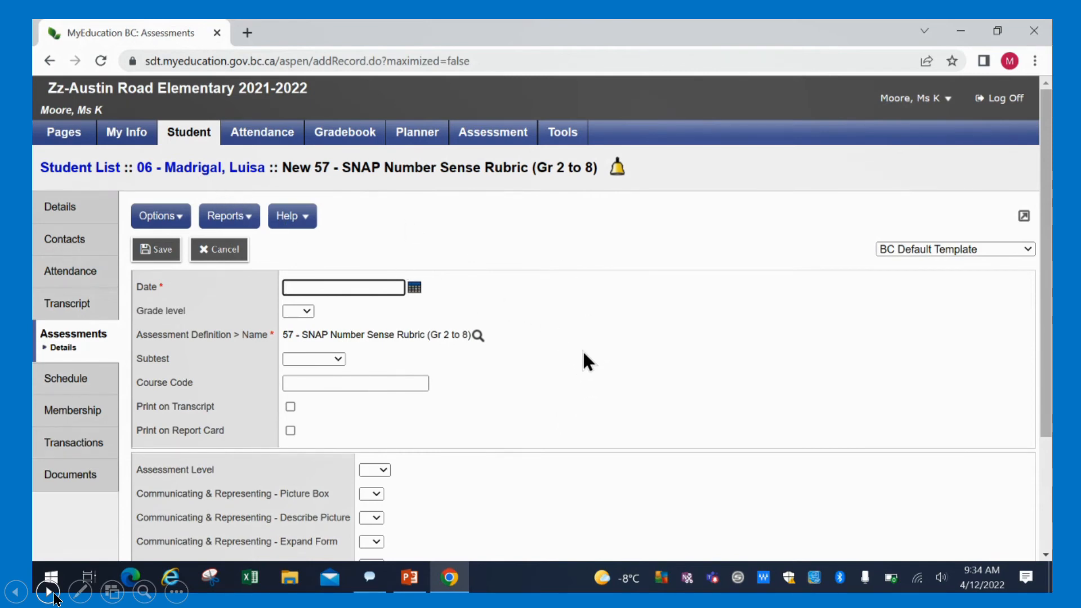
Step: Try to save the second student's SNAP Number Sense Rubric (Gr 2 to 8) record with the date left blank
scroll(582, 349, down, 3)
scroll(582, 350, up, 3)
click(159, 249)
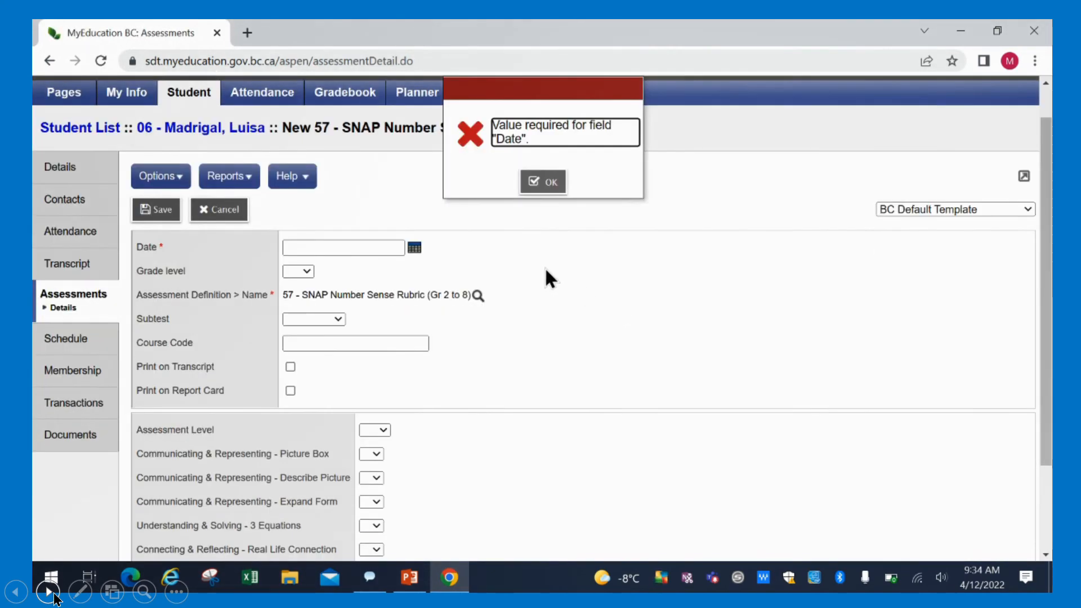
click(547, 179)
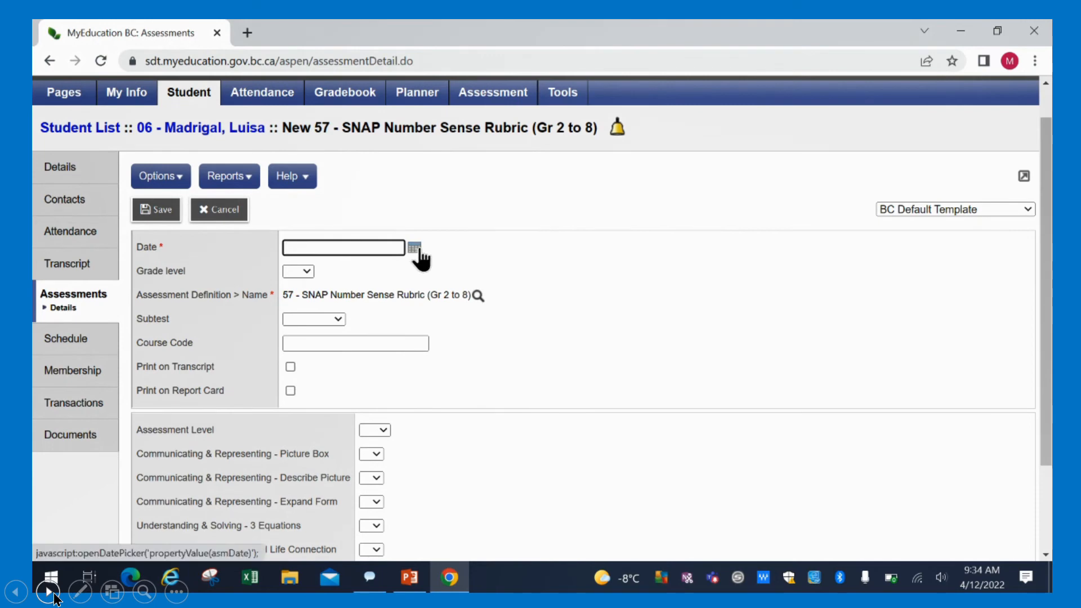
Step: Set the date of the second student's SNAP Number Sense Rubric record to 15/04/2022 and save the record
click(417, 249)
click(635, 367)
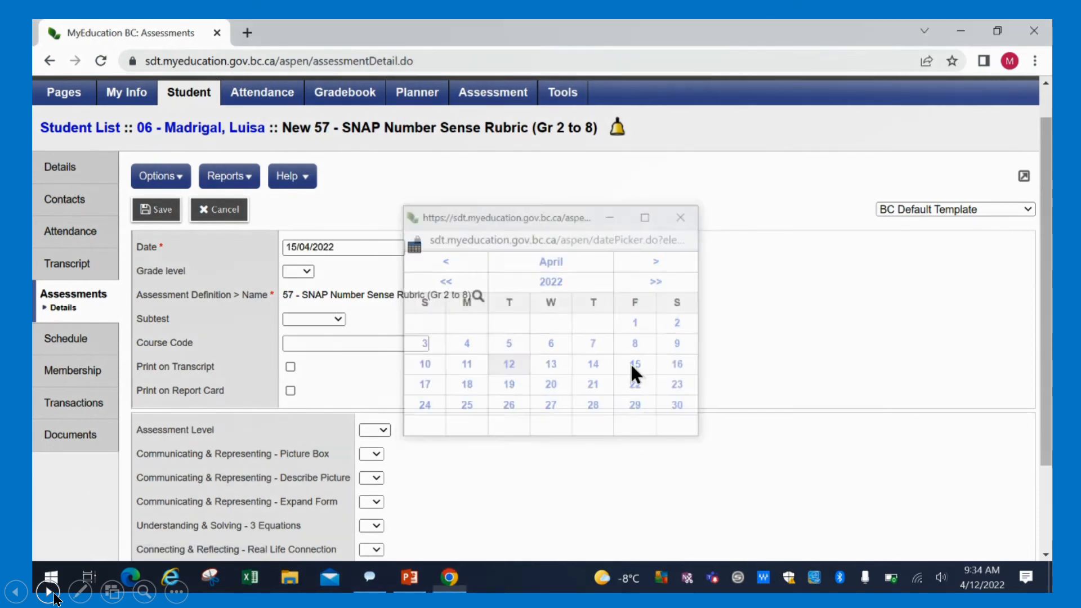
click(156, 210)
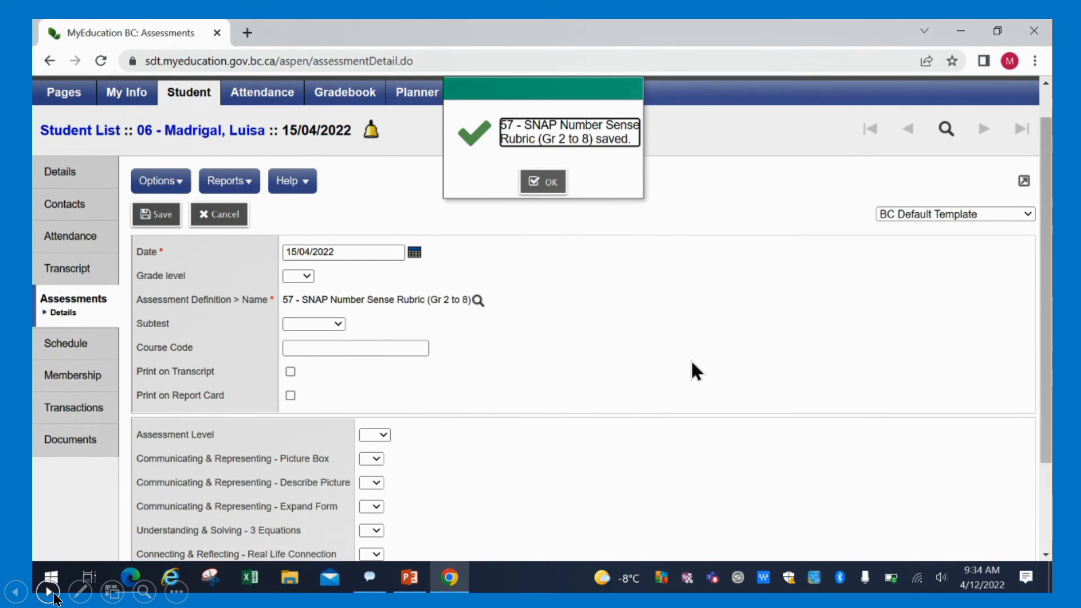
click(546, 182)
scroll(688, 399, down, 1)
scroll(681, 393, up, 2)
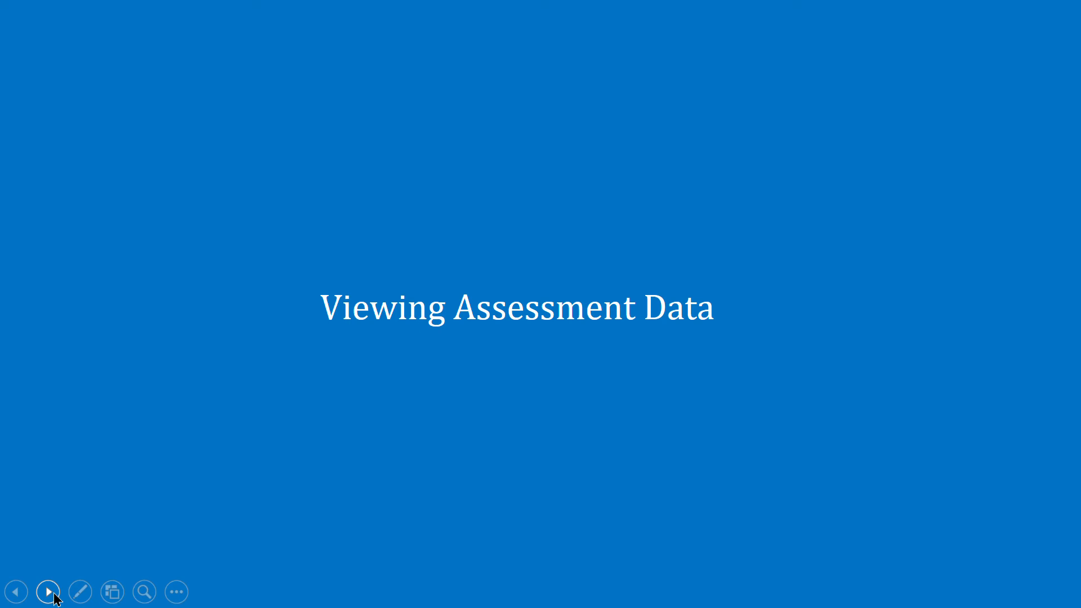
click(48, 592)
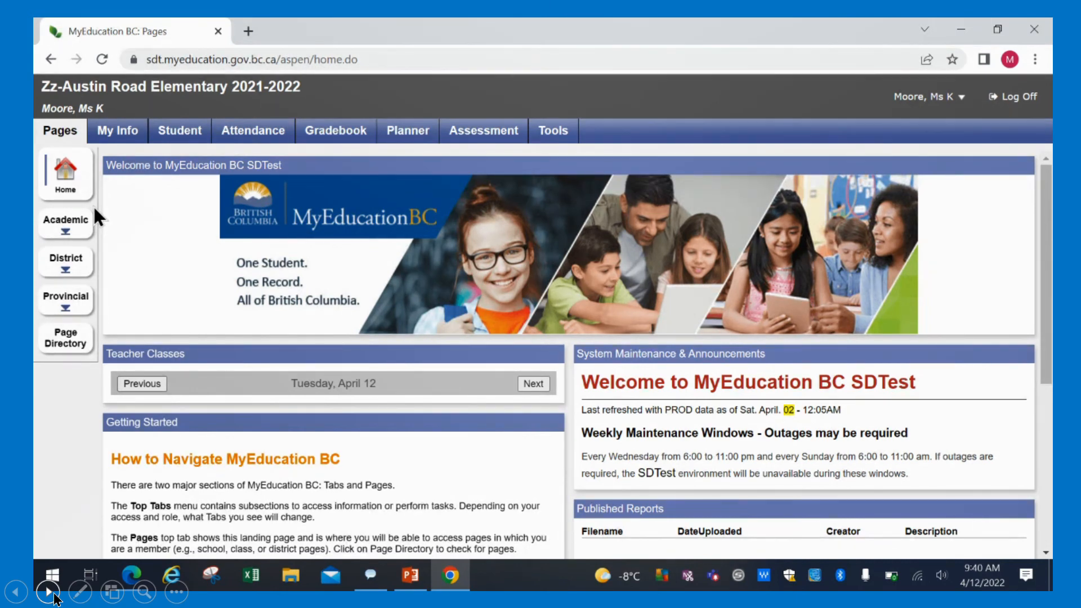
Step: Select the grade 04 student in the student list and open that student's list of assessment records
click(170, 138)
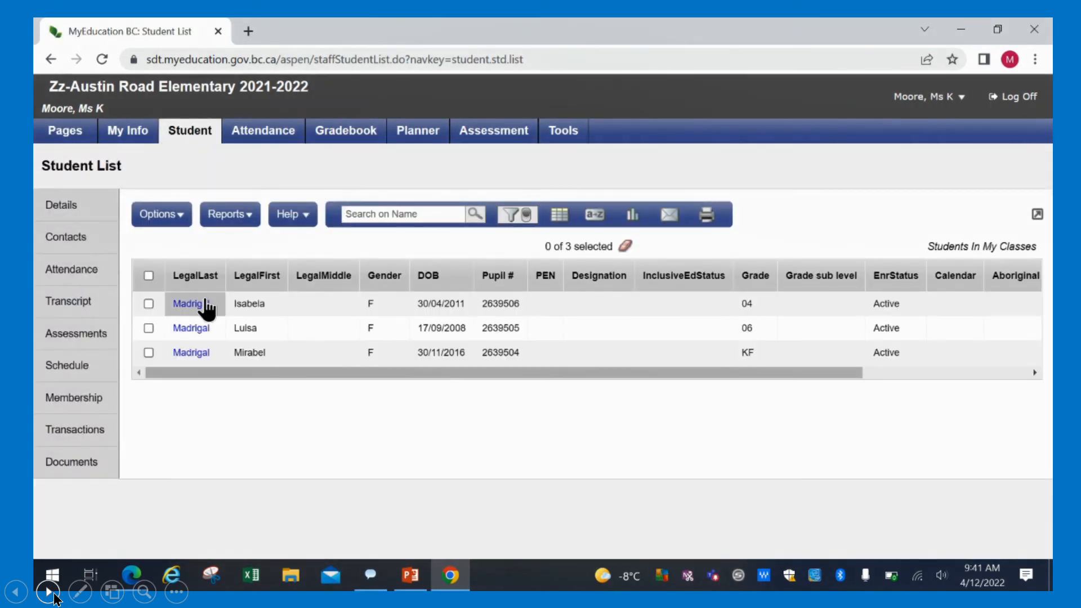
click(149, 303)
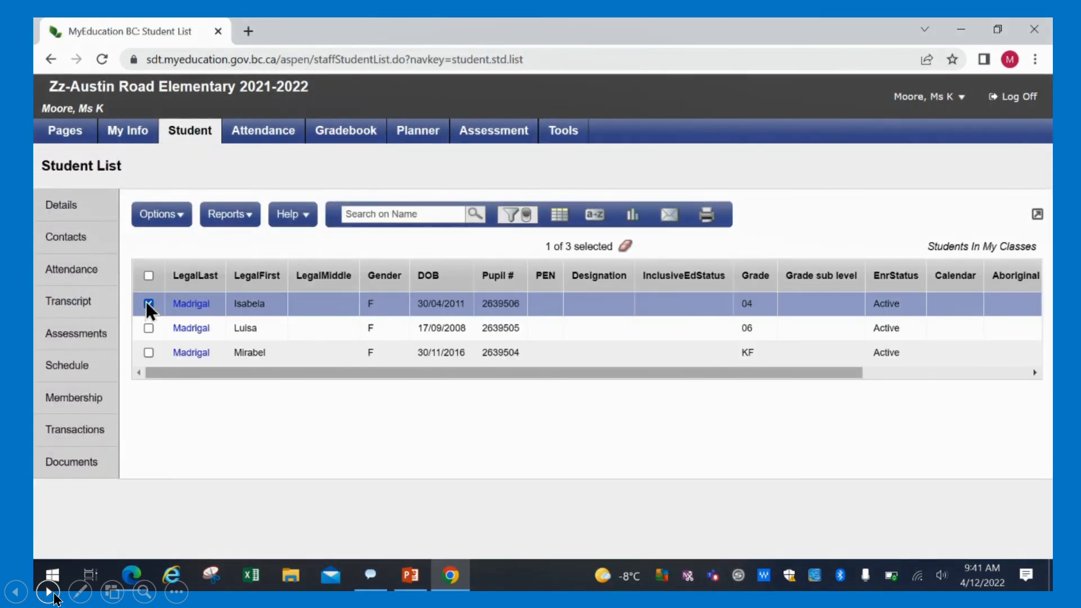
click(68, 335)
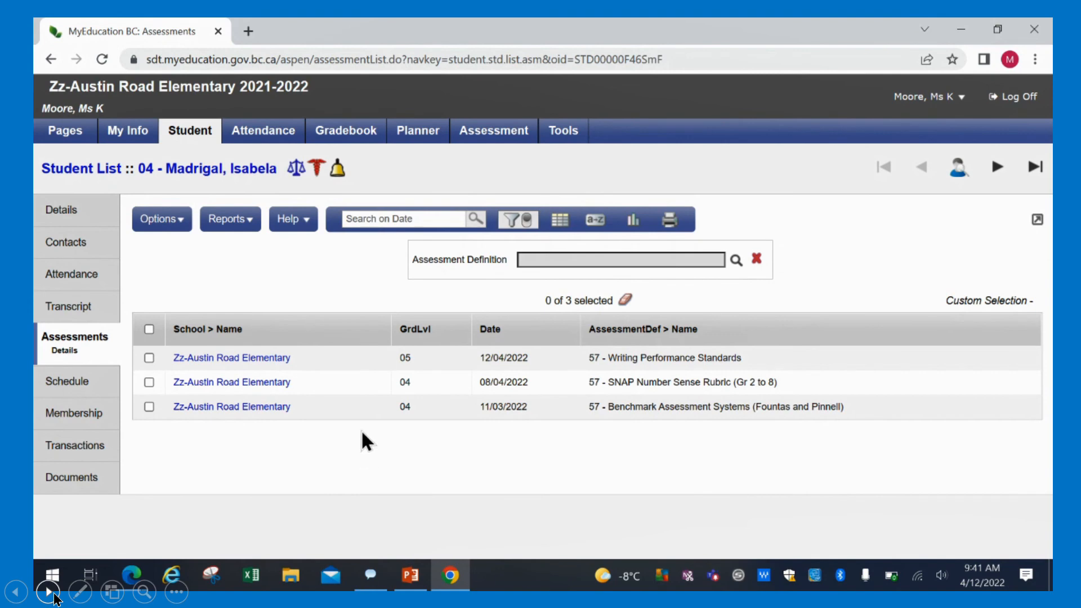
Step: View the ratings in the student's 57 - Writing Performance Standards record, then return to the assessment list without saving
click(278, 359)
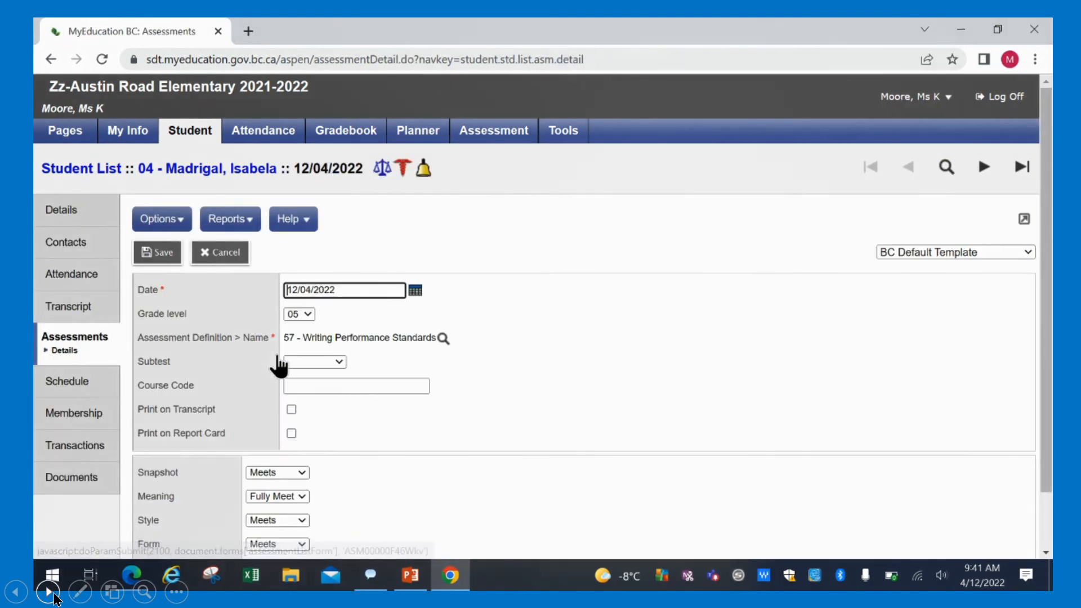
scroll(444, 388, down, 2)
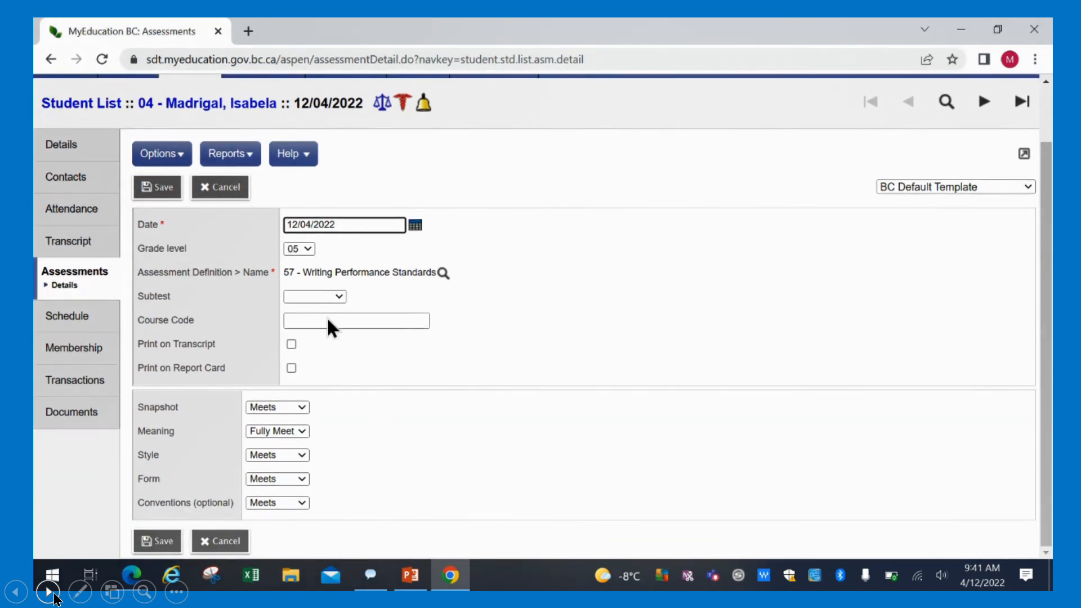
click(231, 188)
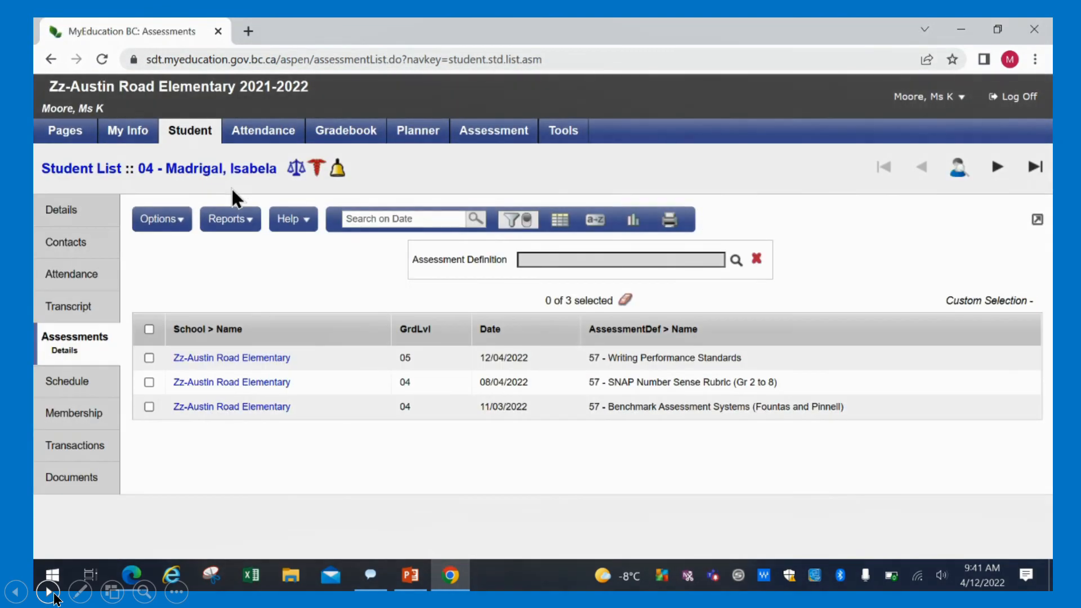
Step: View the scores in the student's 57 - SNAP Number Sense Rubric (Gr 2 to 8) record dated 08/04/2022
click(225, 383)
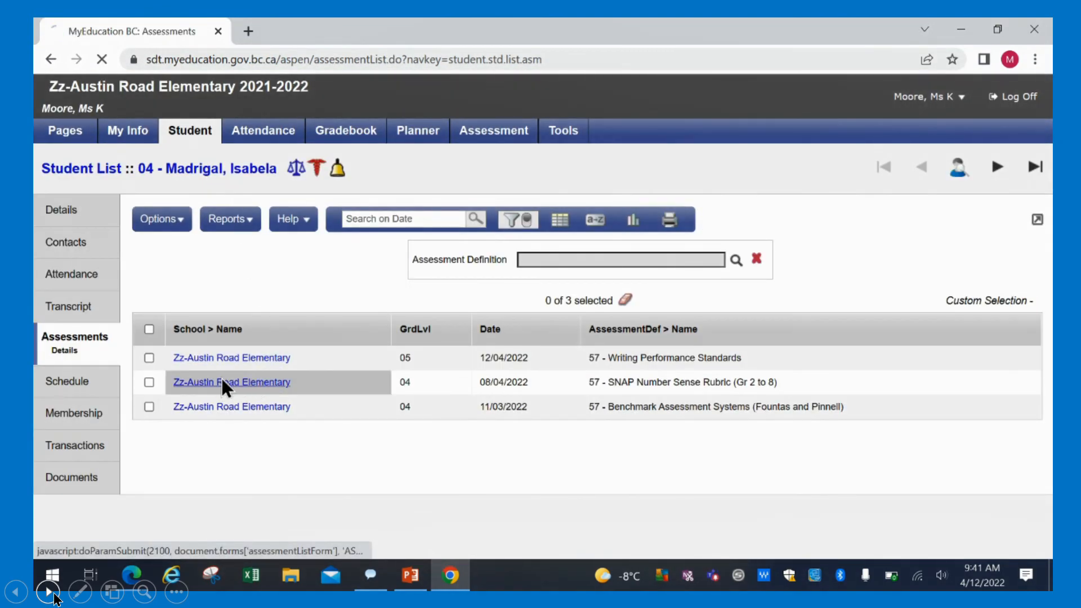
scroll(512, 430, down, 3)
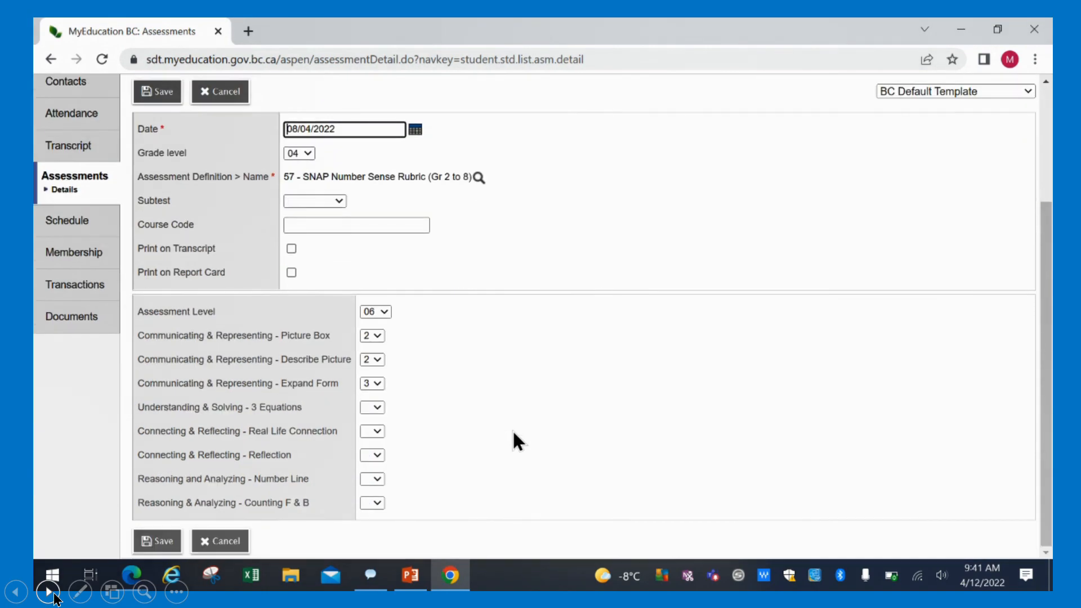
scroll(513, 430, up, 3)
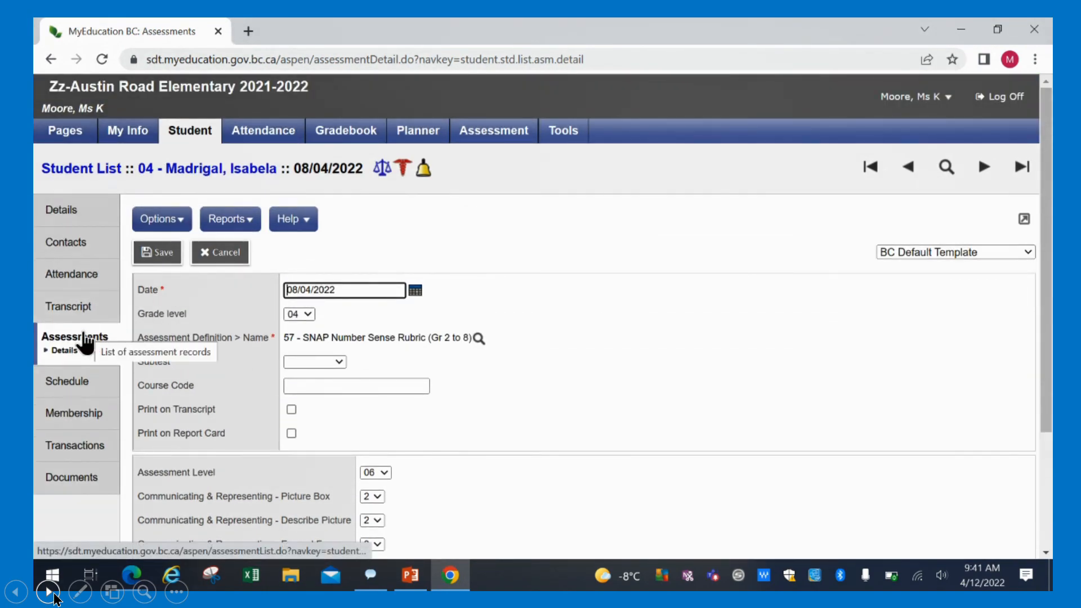
click(575, 290)
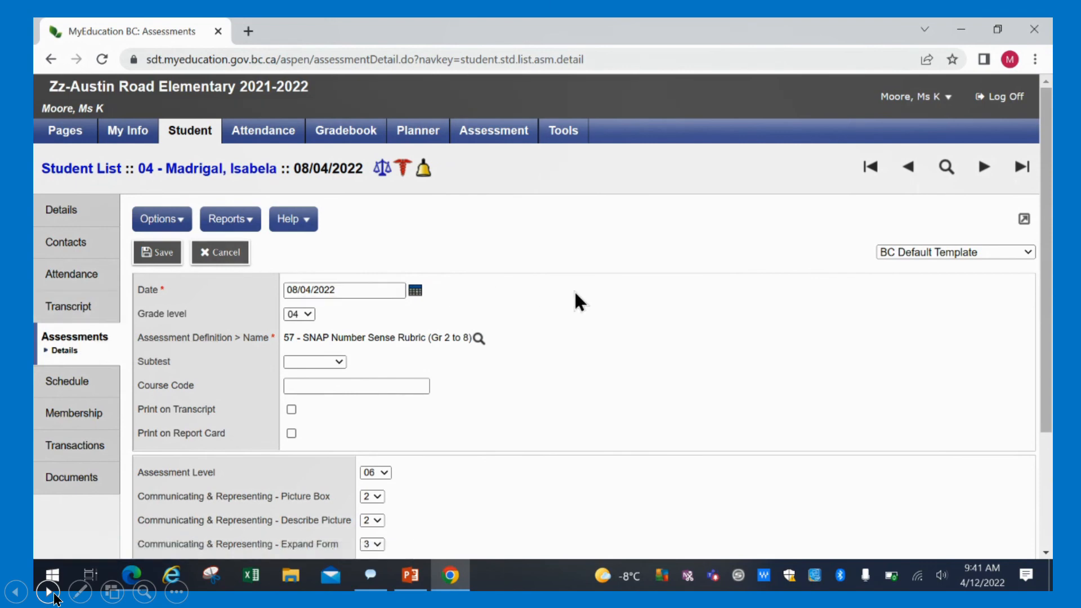
Step: Show all students' results in Assessment Entry for the assessment definition 57 - Writing Performance Standards
click(497, 137)
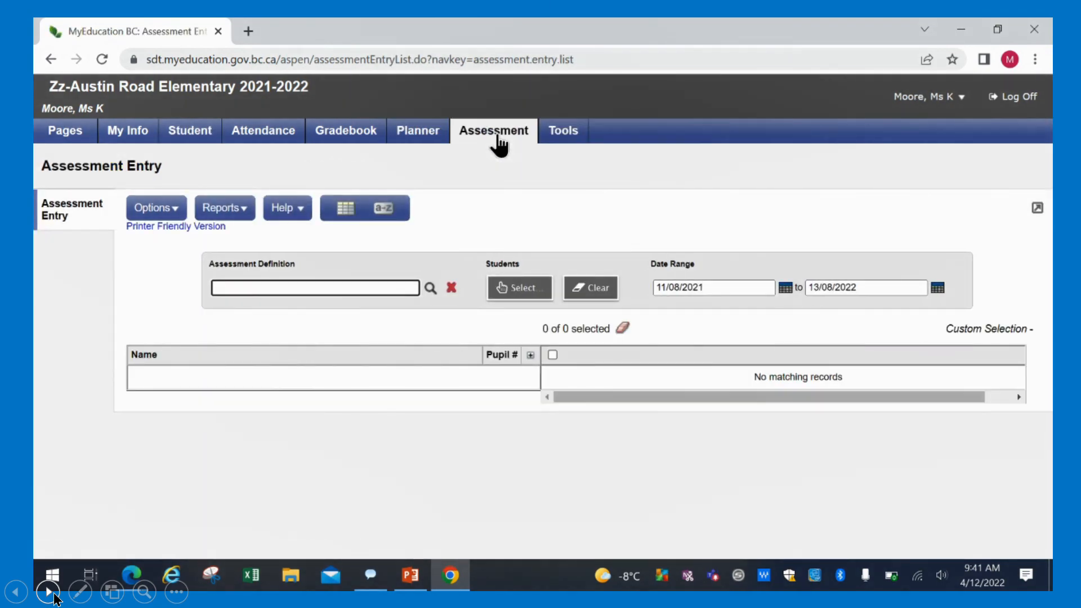
click(427, 289)
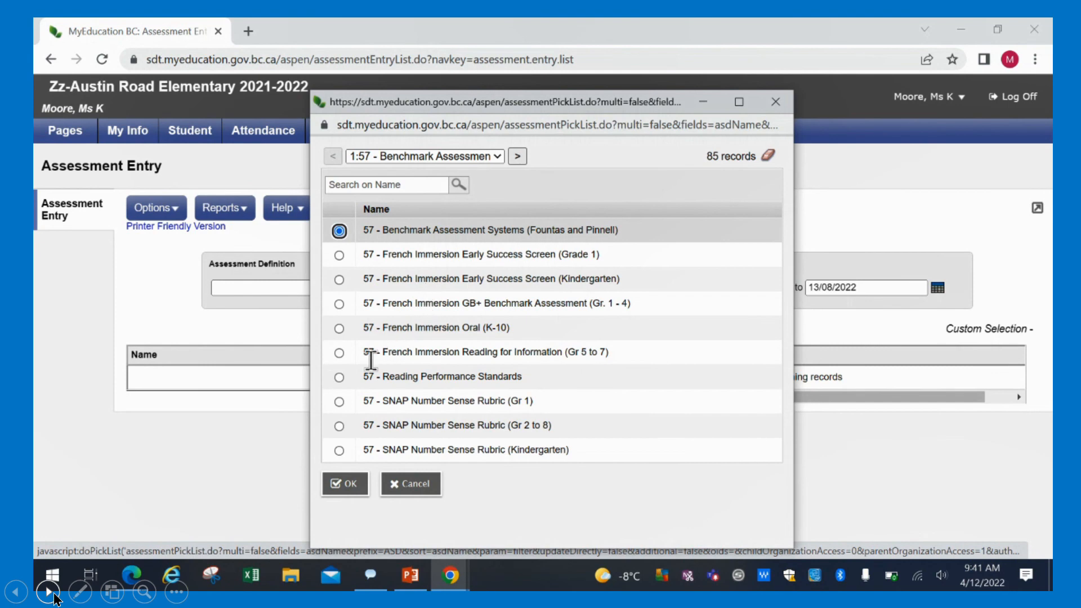
click(517, 157)
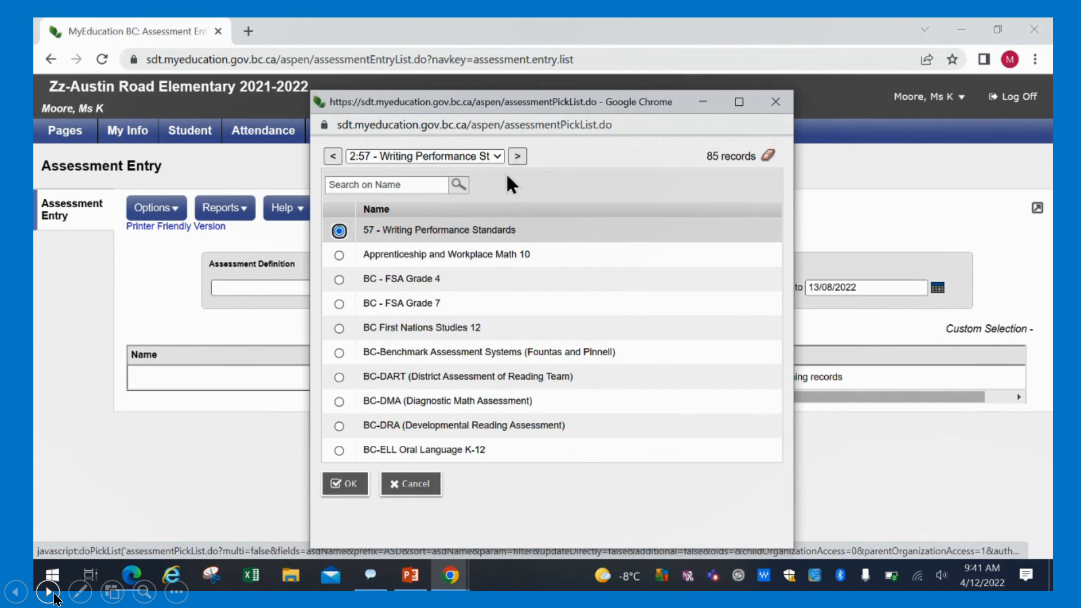
click(349, 483)
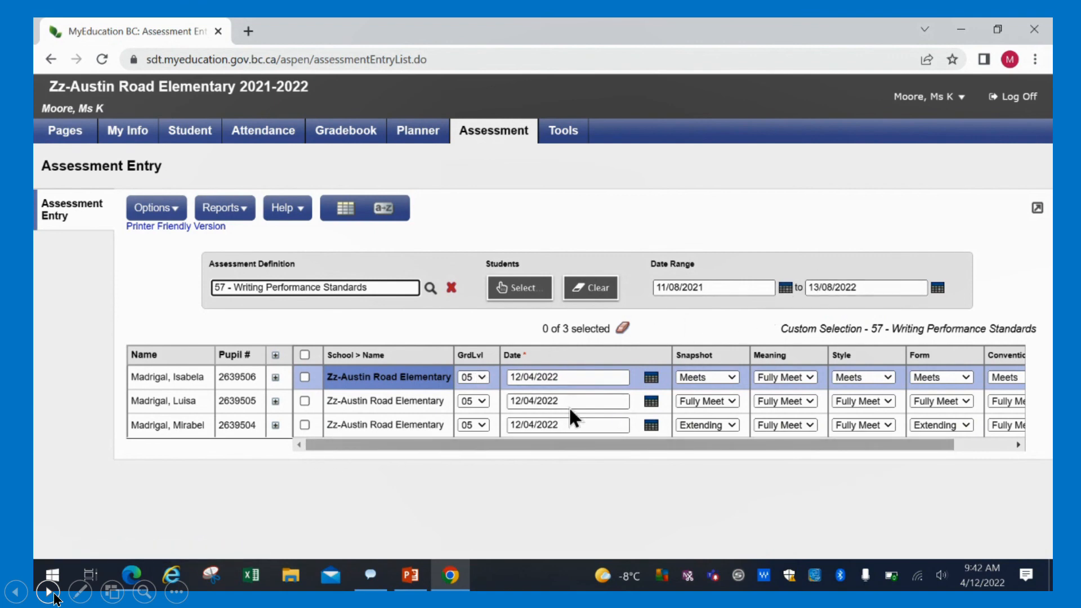
mouse_move(478, 455)
mouse_down()
mouse_move(569, 453)
mouse_move(478, 459)
mouse_up()
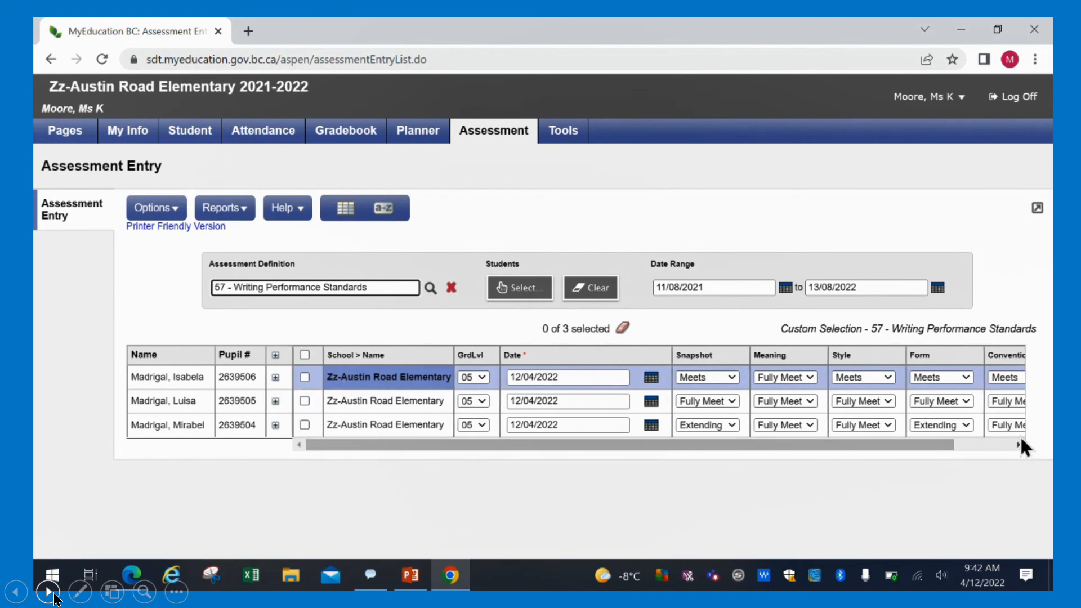
Step: Open the printer-friendly version of the Writing Performance Standards results, select the whole table across its columns, and close the window
click(139, 227)
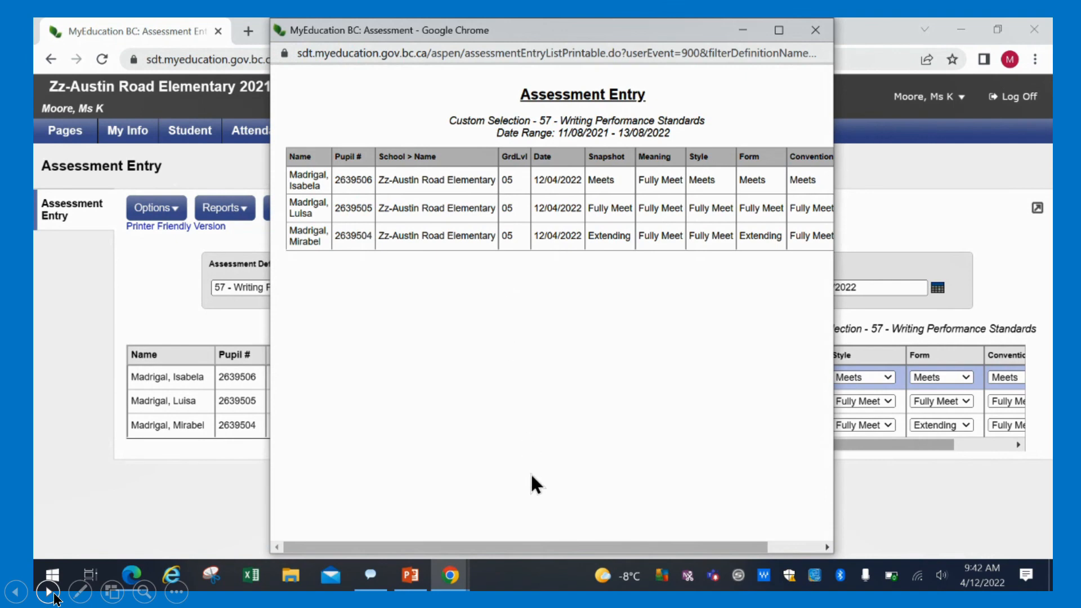
drag(533, 549, 465, 492)
drag(292, 153, 898, 279)
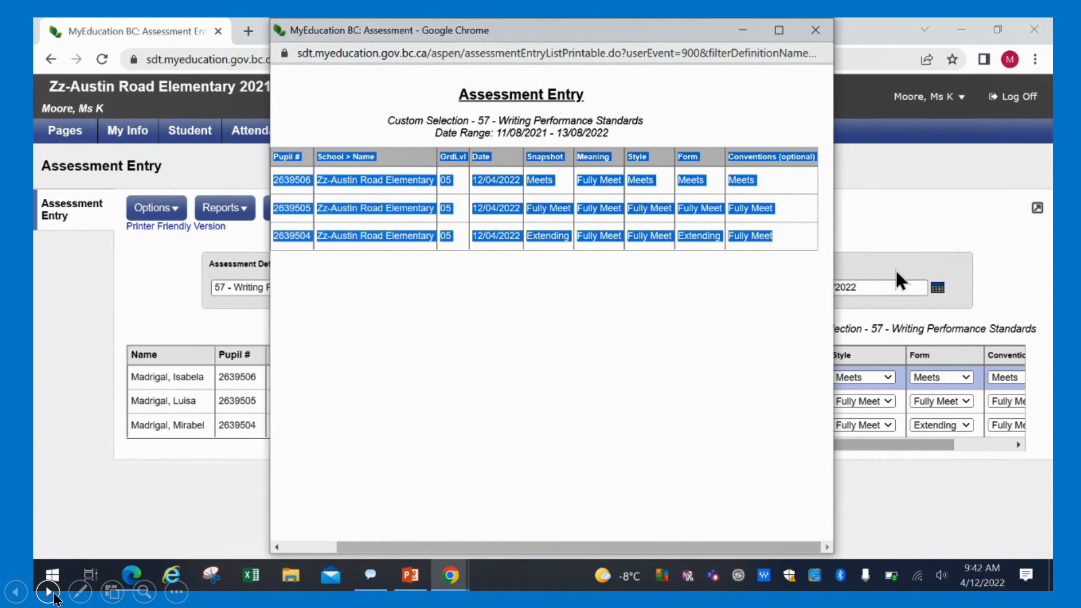
click(814, 42)
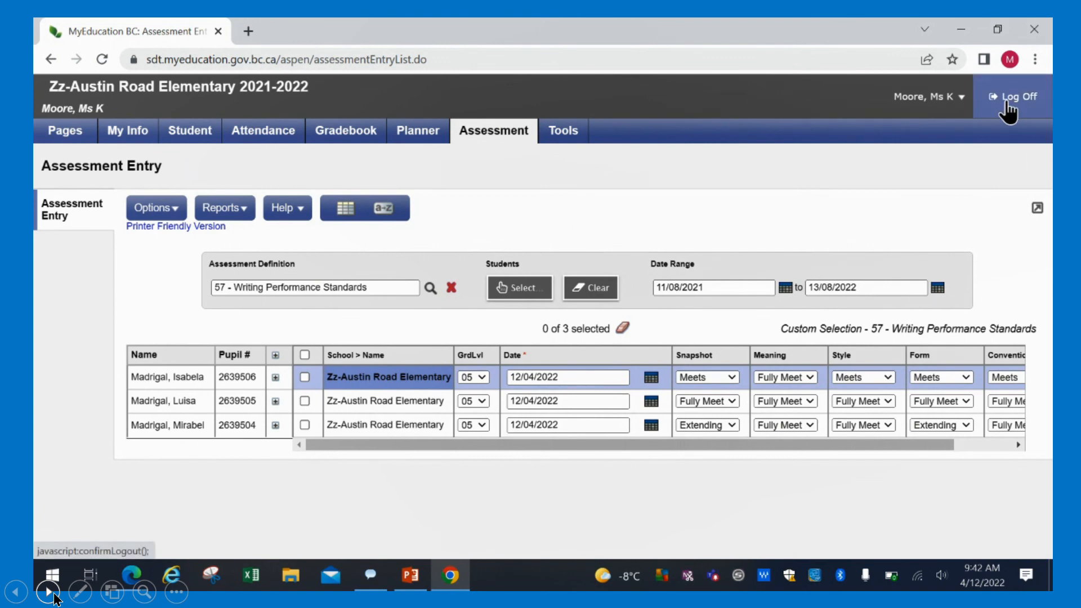
click(55, 593)
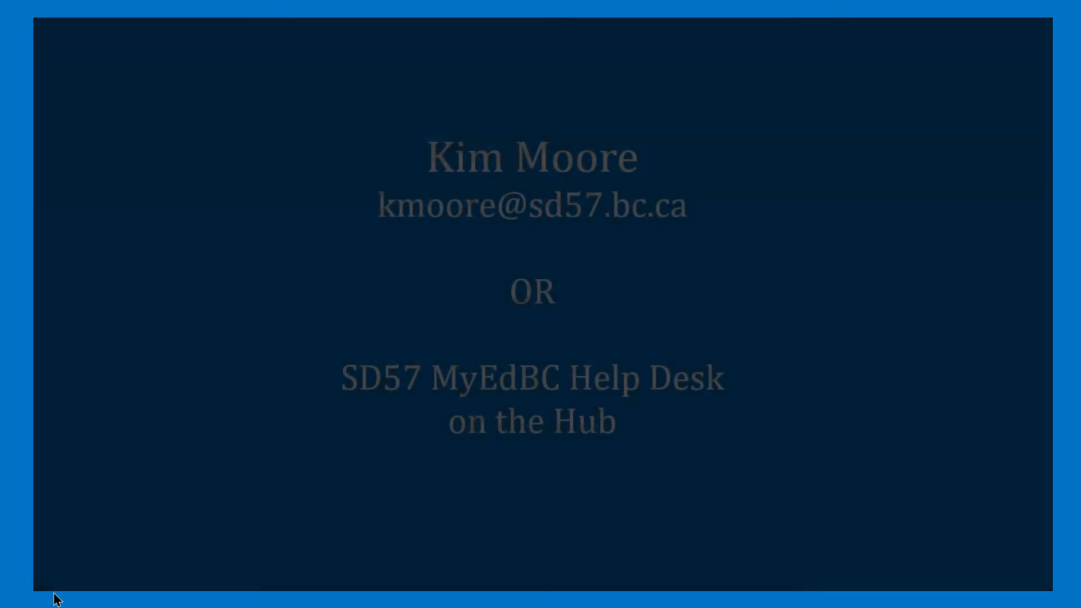